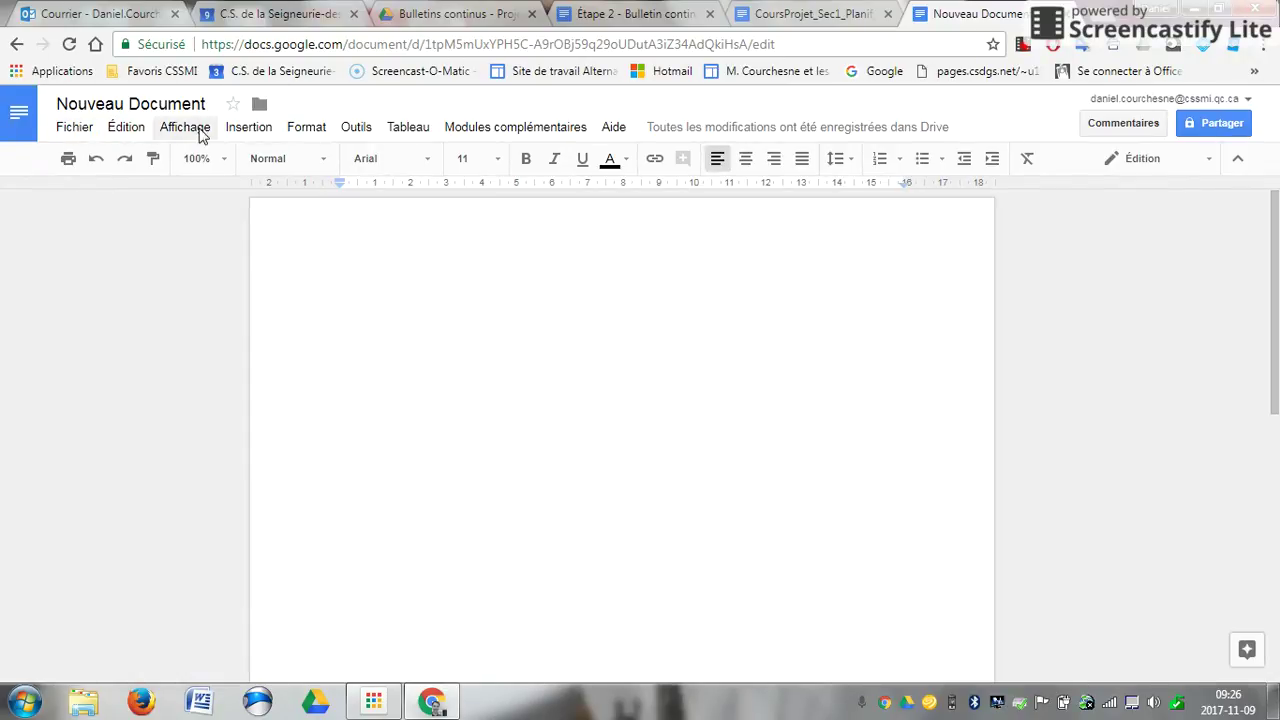
Step: Examine the file, editing, view, insertion, formatting, tools and help commands available for the blank document
left_click(80, 130)
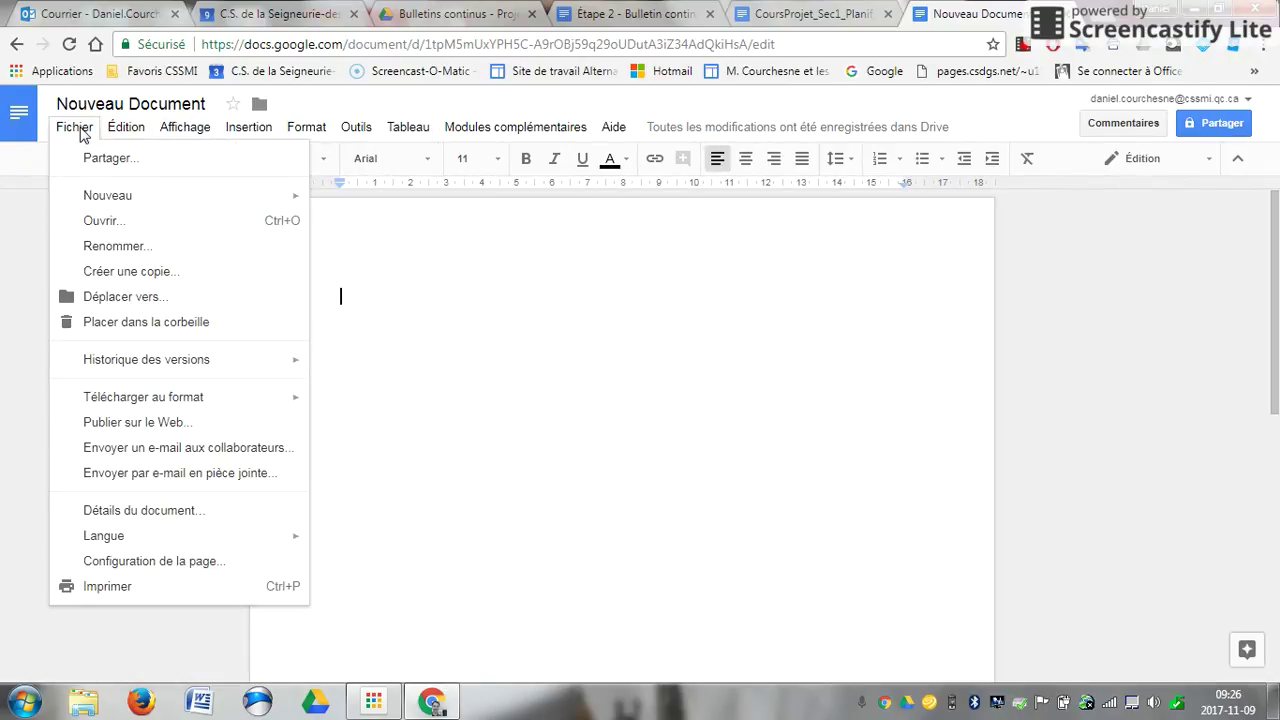
left_click(133, 135)
left_click(136, 138)
mouse_move(195, 138)
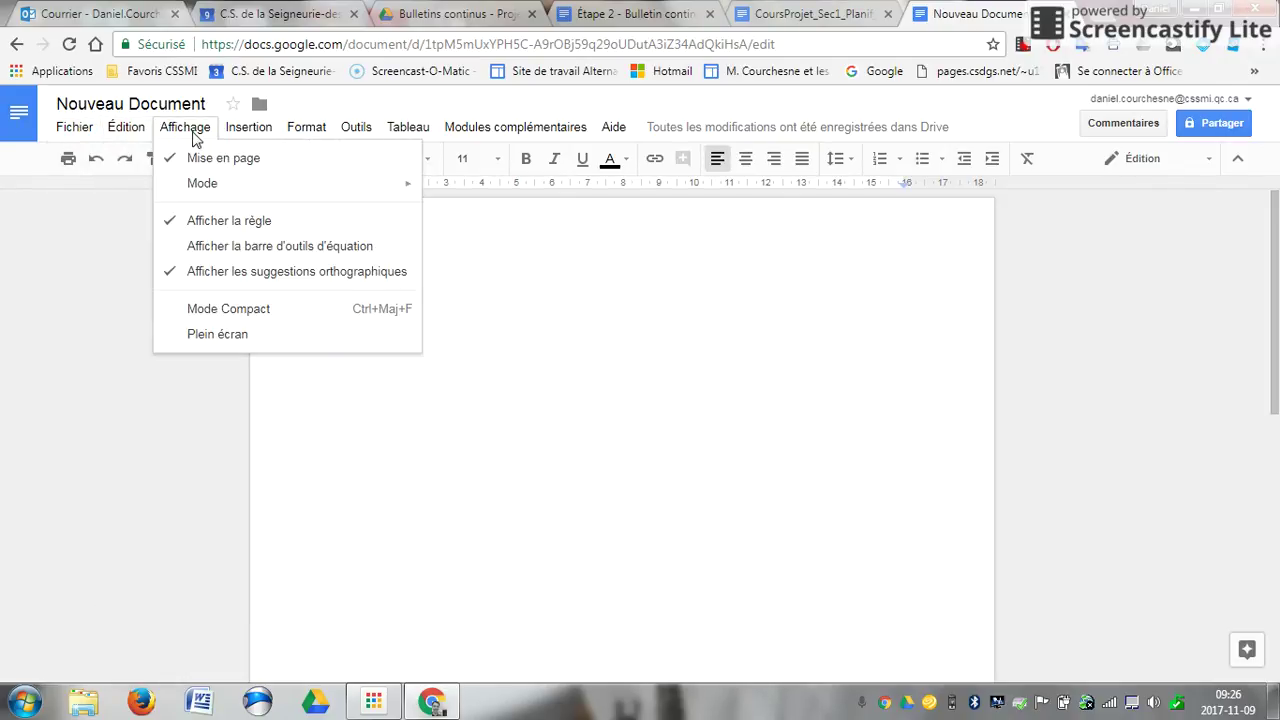
mouse_move(248, 130)
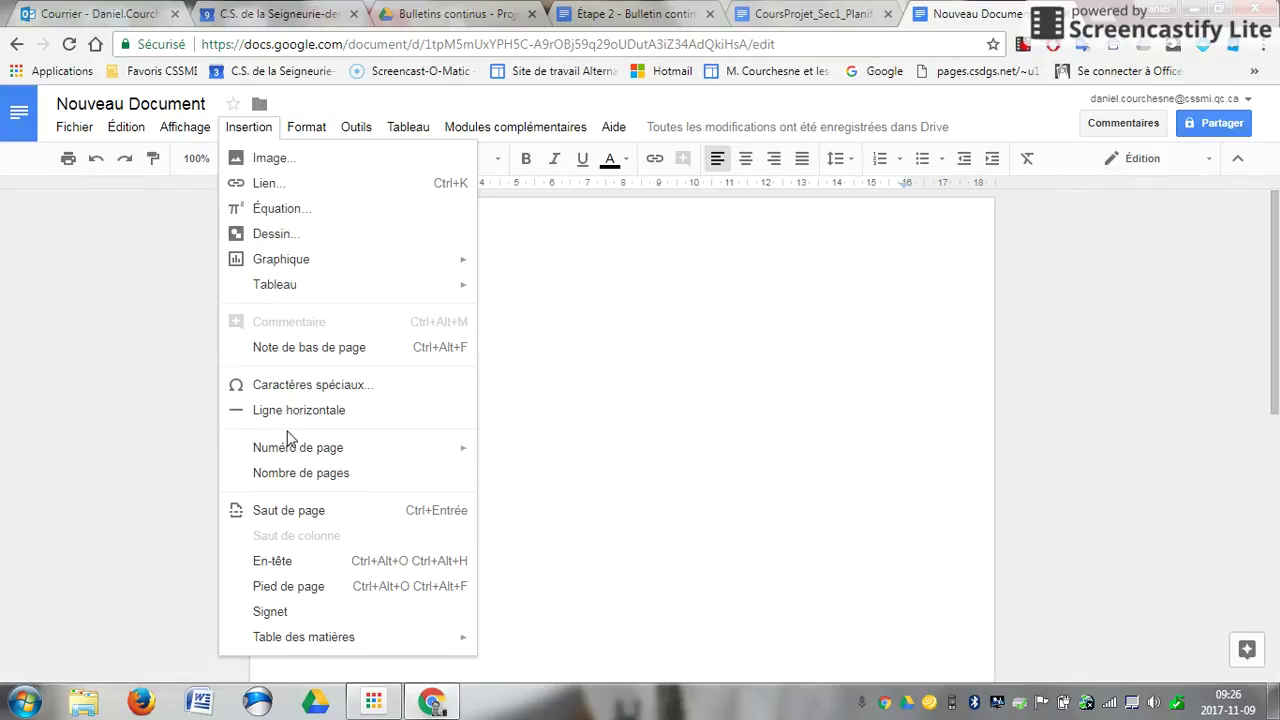
mouse_move(297, 455)
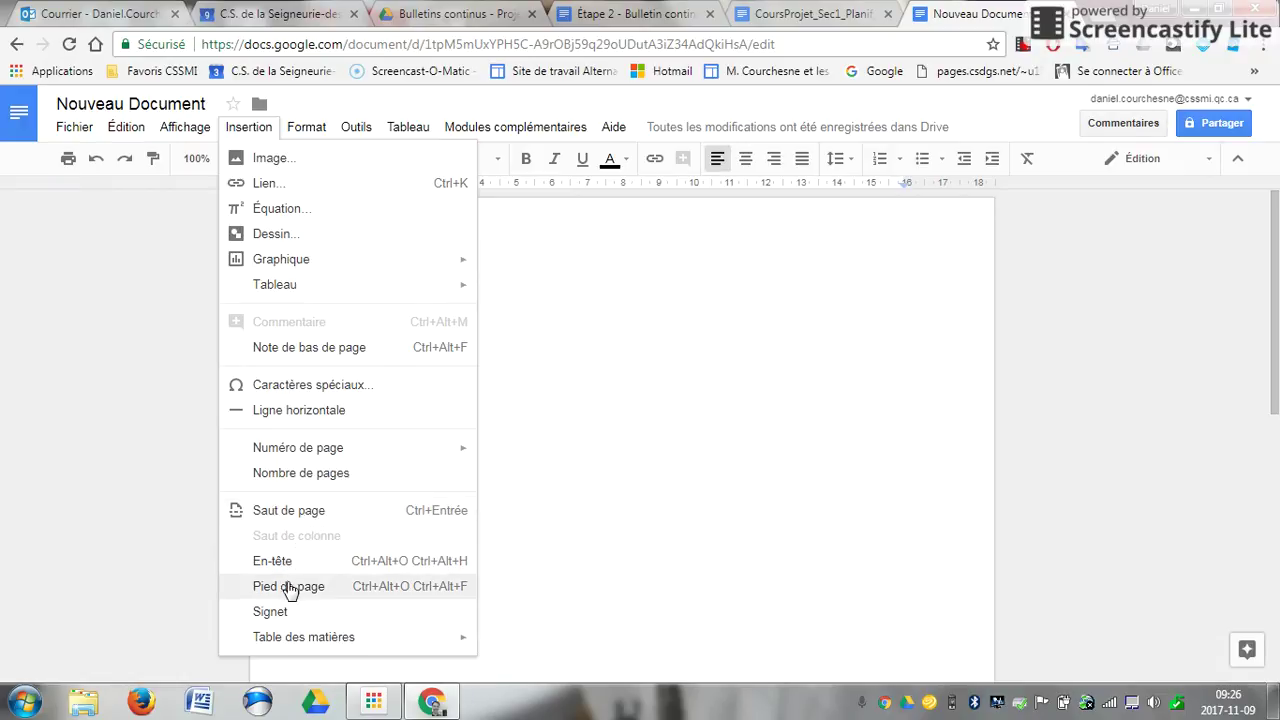
mouse_move(316, 641)
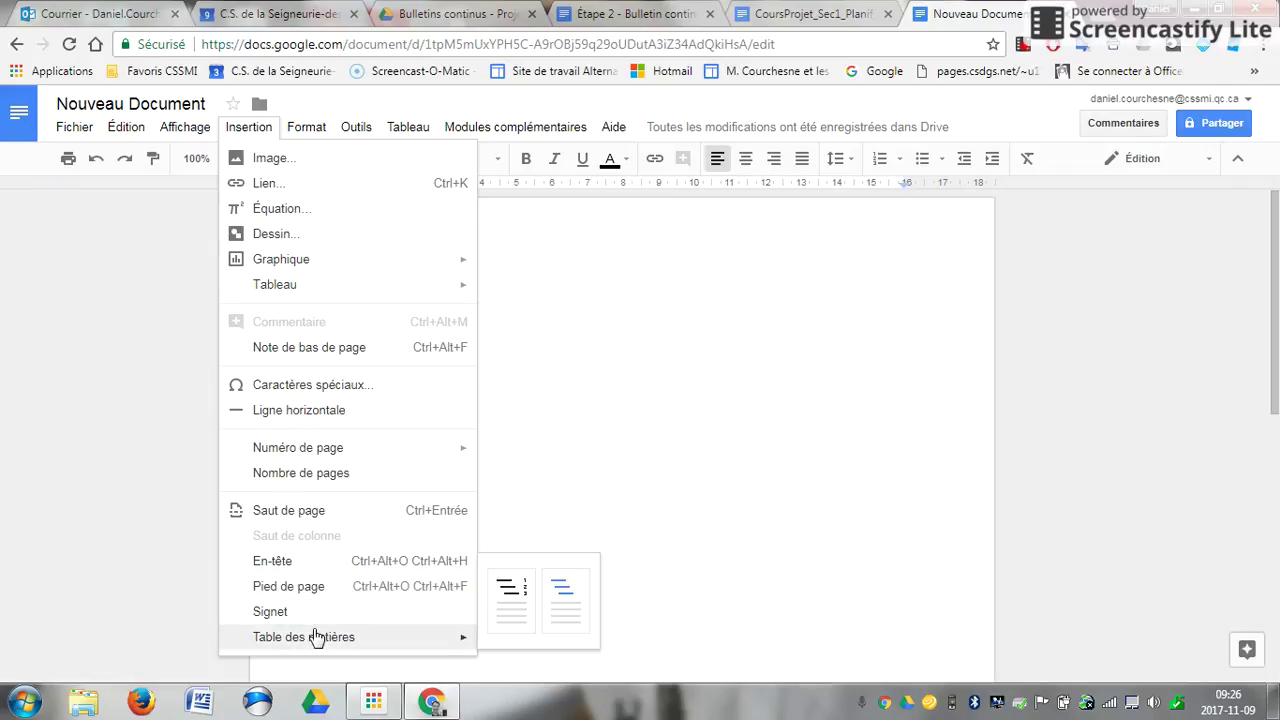
mouse_move(314, 133)
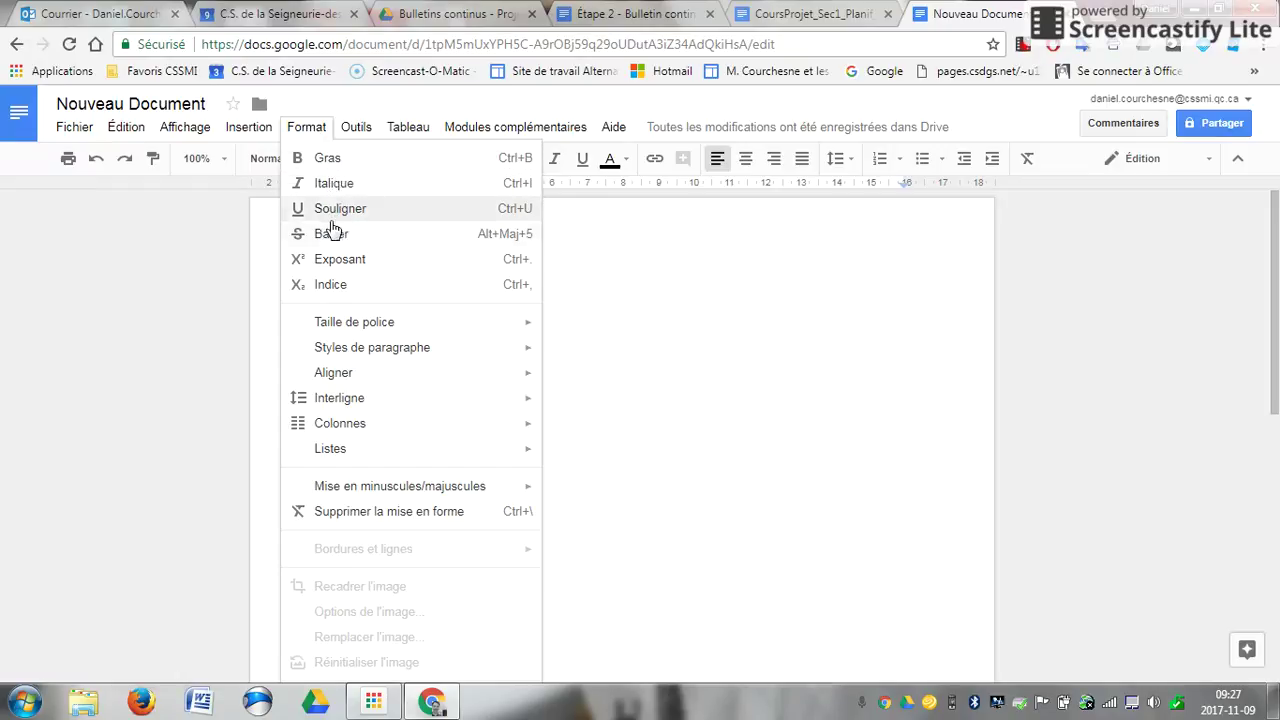
mouse_move(340, 333)
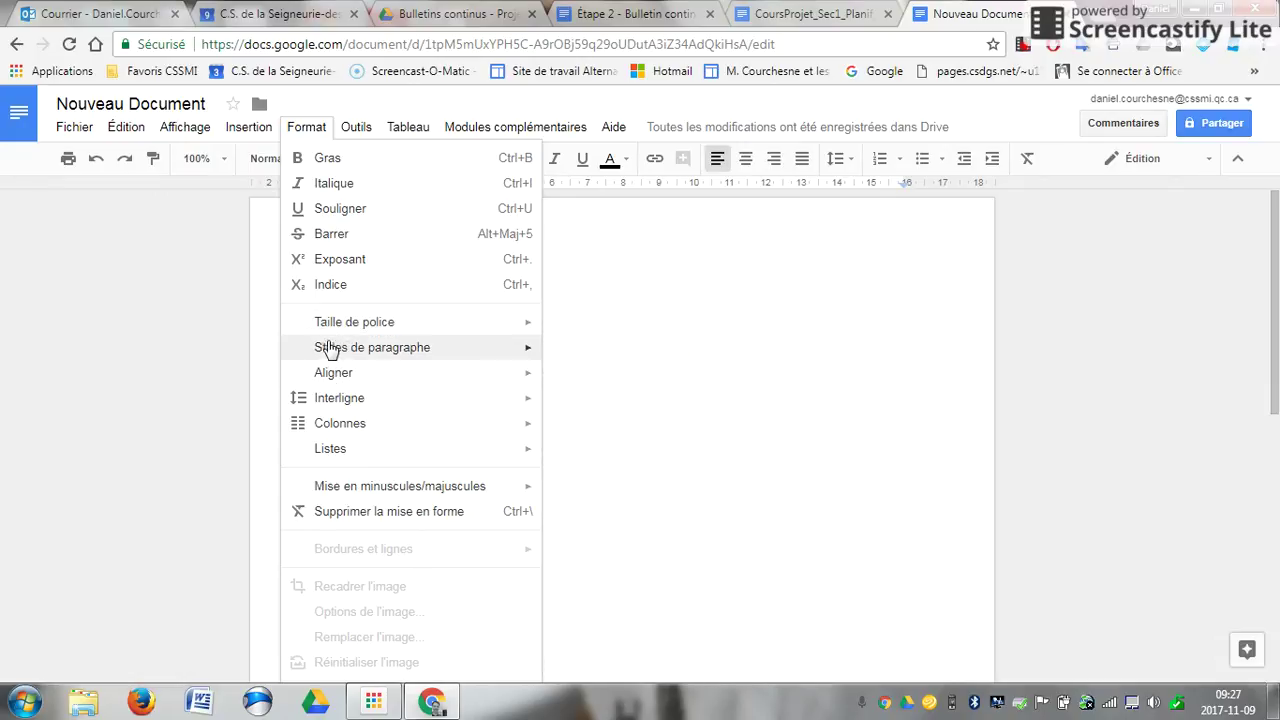
mouse_move(362, 127)
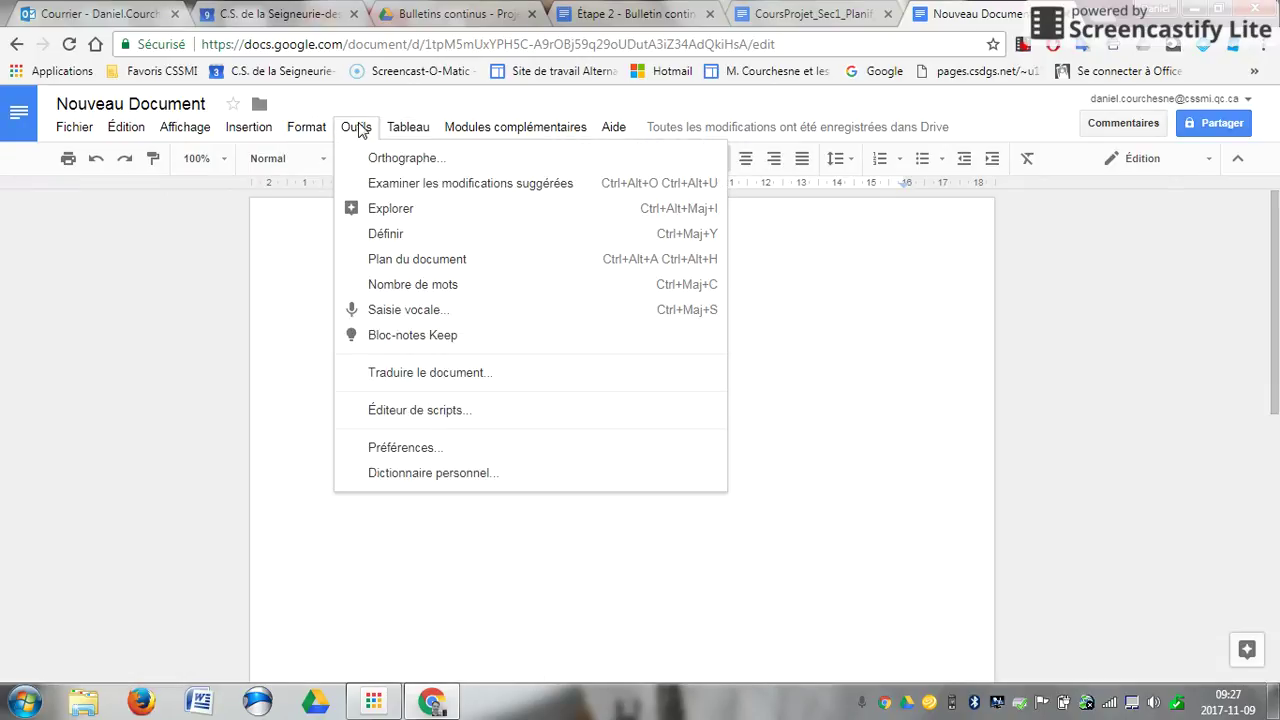
mouse_move(470, 132)
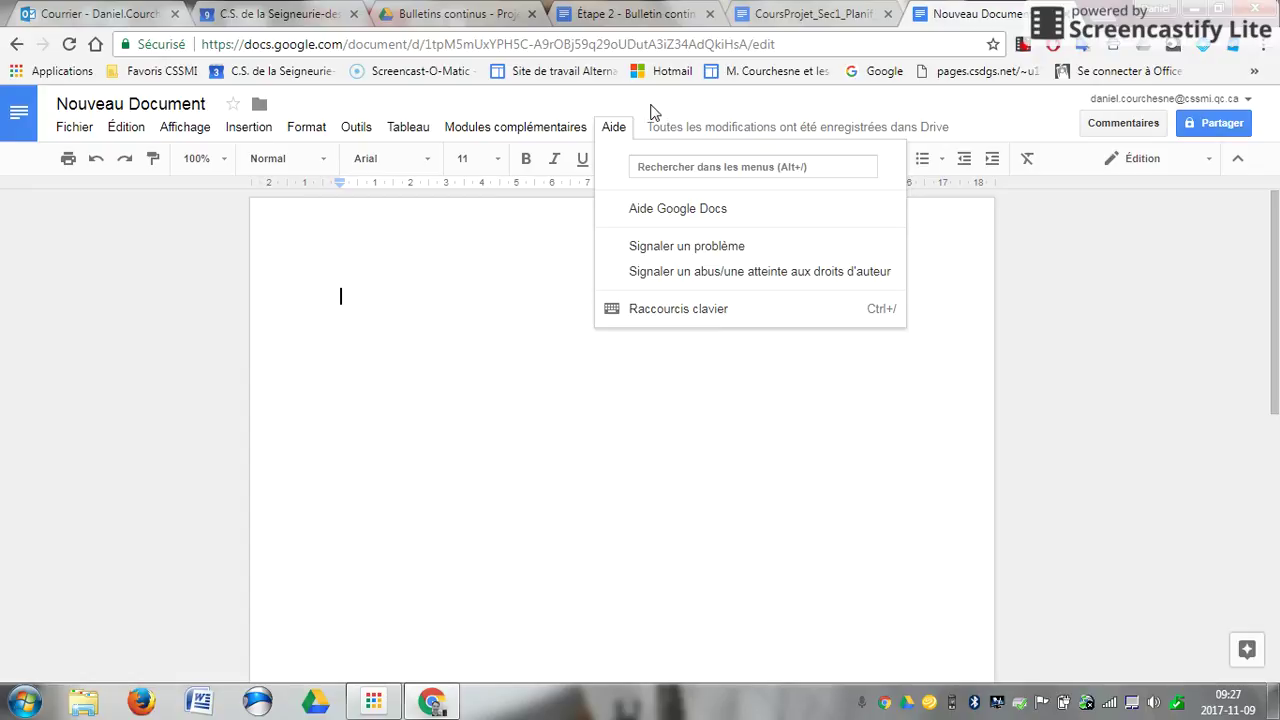
left_click(406, 107)
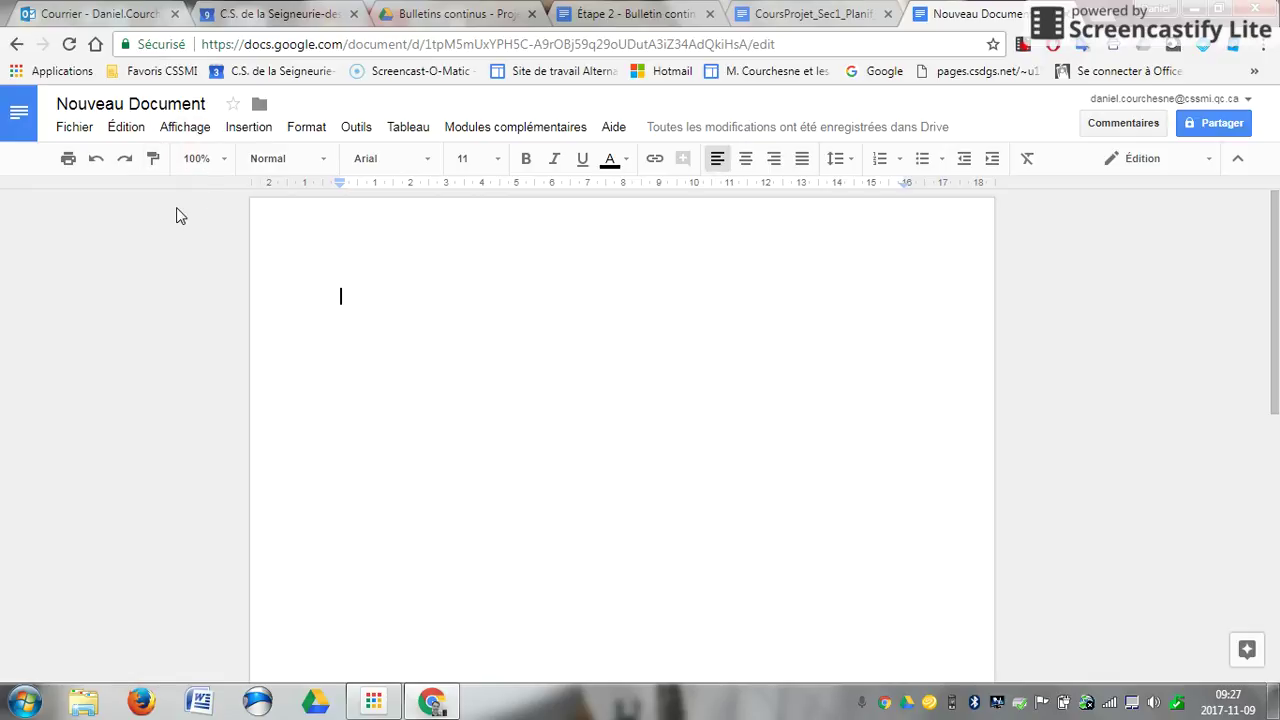
left_click(306, 128)
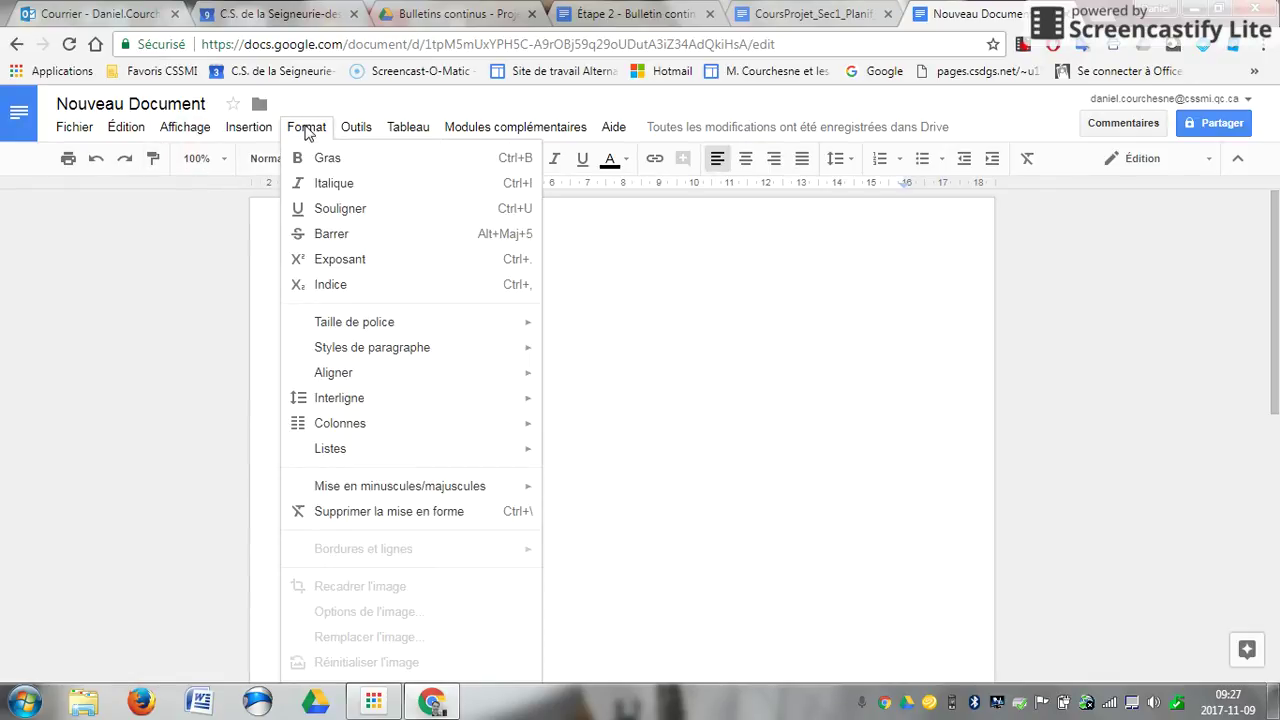
mouse_move(142, 133)
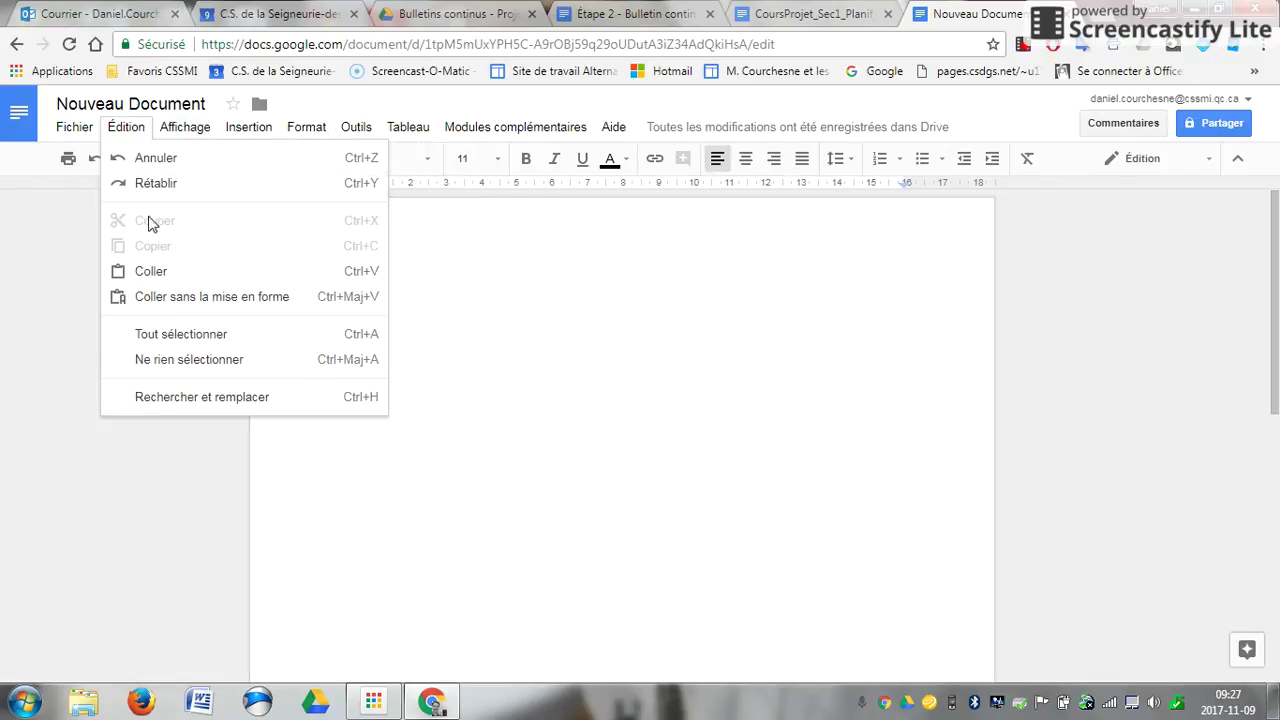
left_click(45, 366)
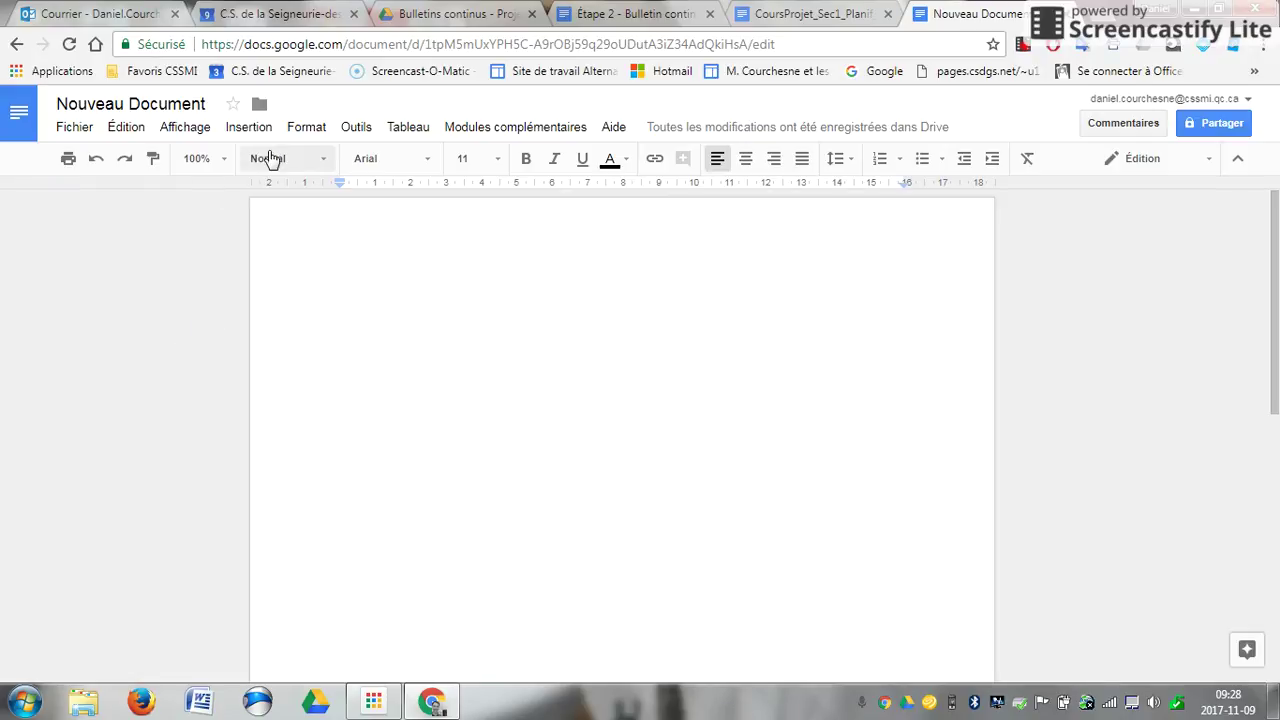
Step: Try the document zoom at 75% and at 150%
left_click(226, 163)
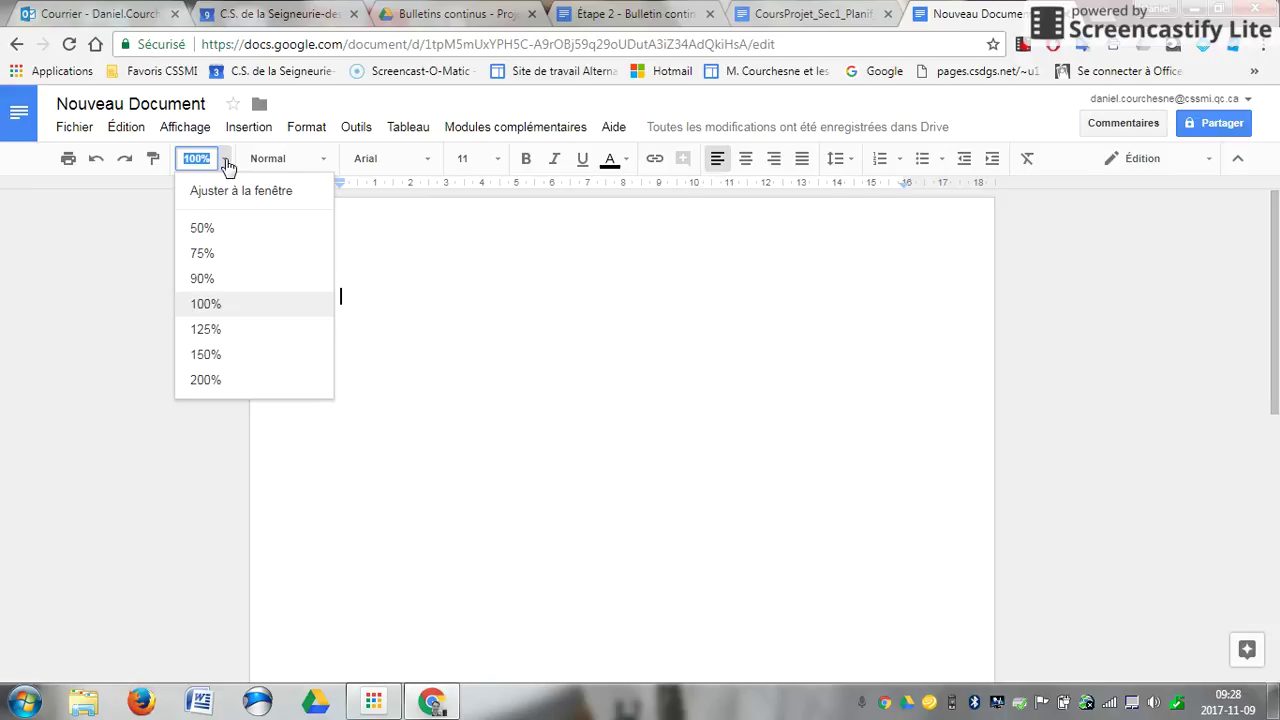
left_click(215, 255)
left_click(225, 163)
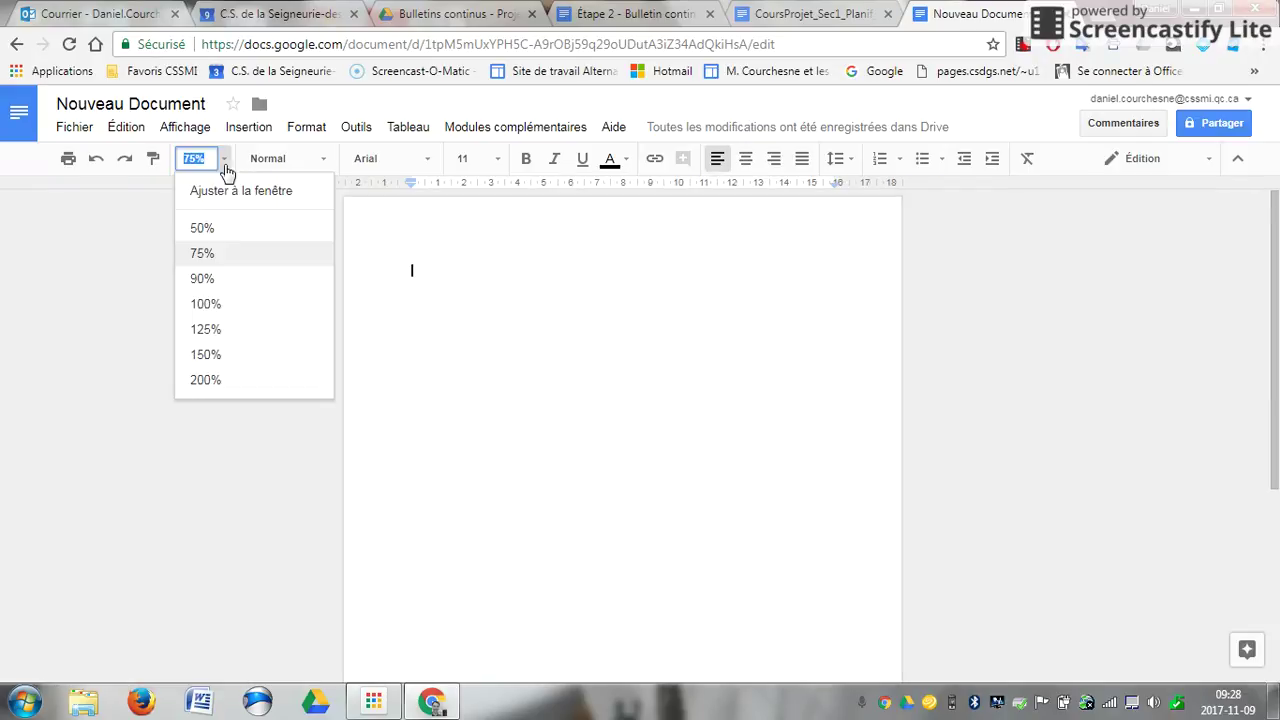
left_click(218, 354)
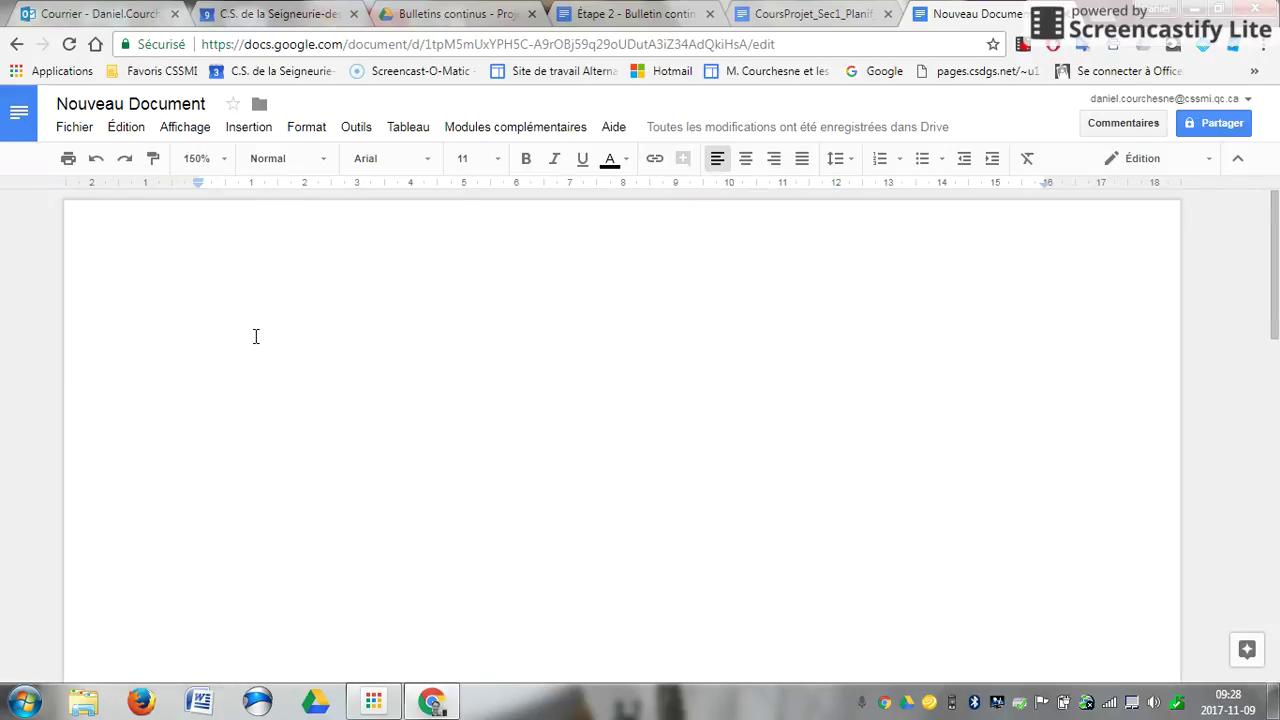
Step: Reduce the browser zoom to 90%, return it to 100%, and set the document zoom to 100%
key("ctrl+minus")
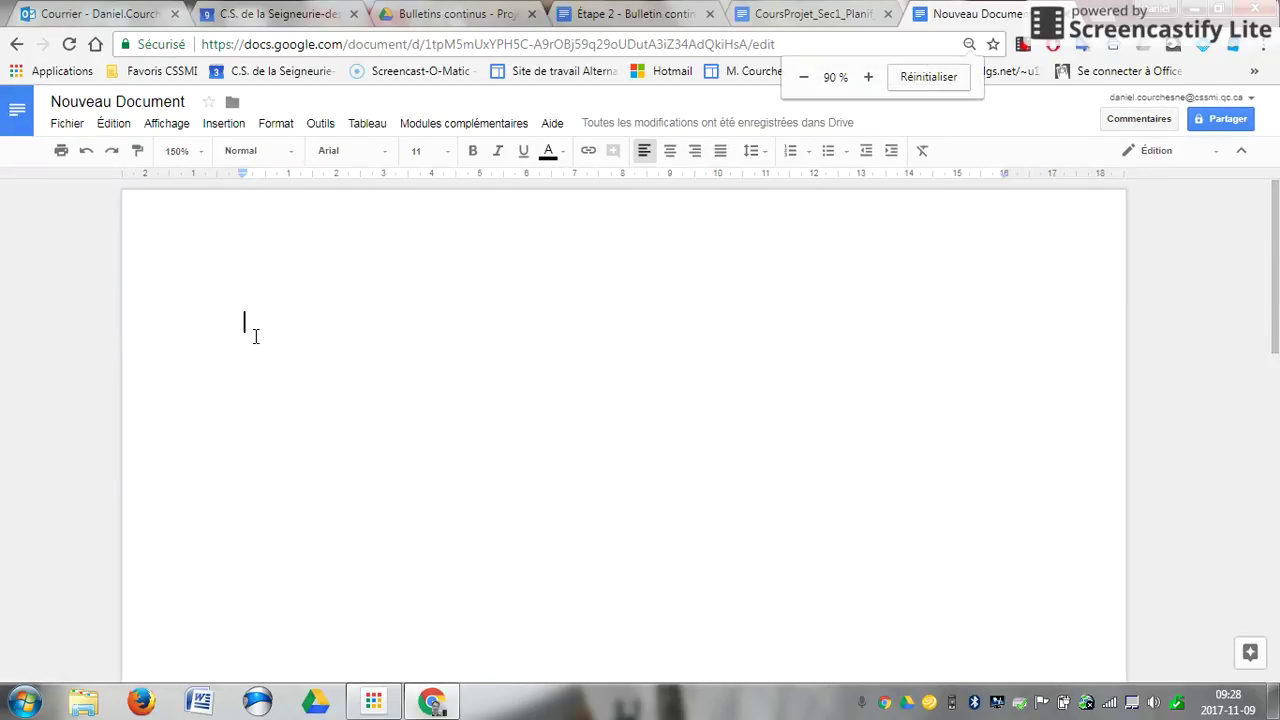
key("ctrl+plus")
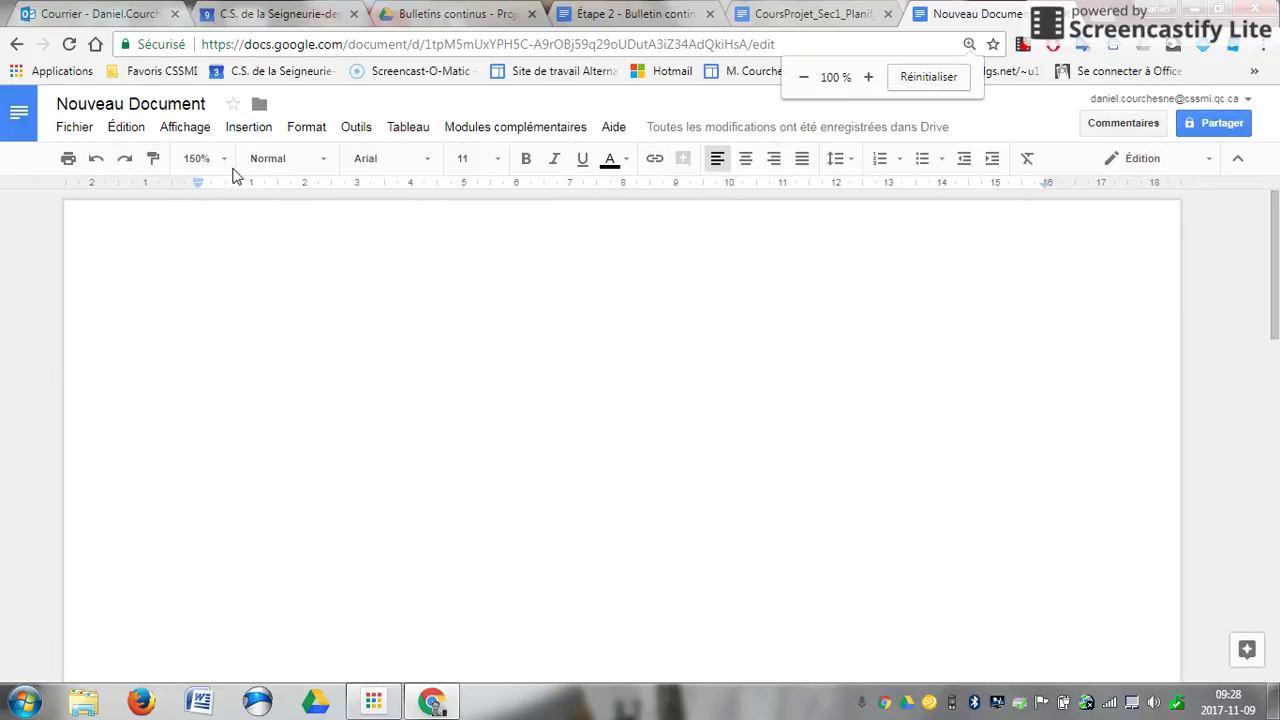
left_click(224, 160)
left_click(221, 309)
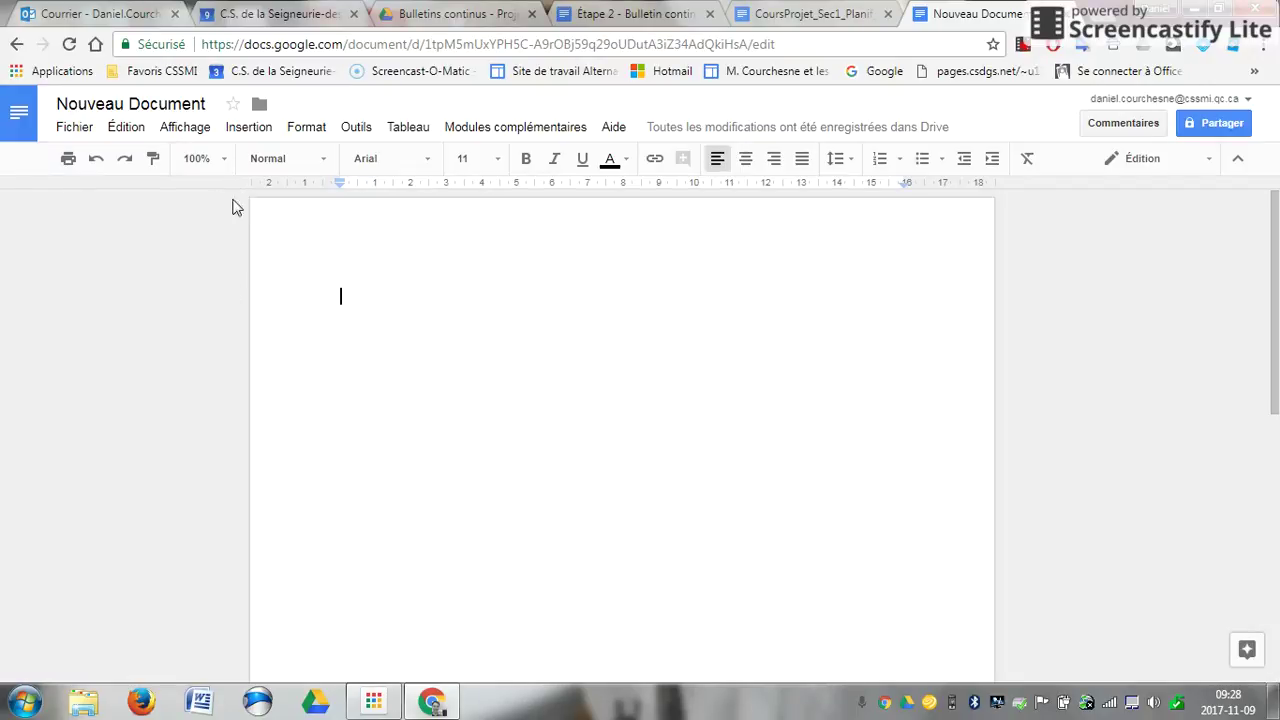
Step: Try enlarging the browser page to 125% and shrinking it, returning the browser zoom to 100%
key("ctrl+plus")
key("ctrl+plus")
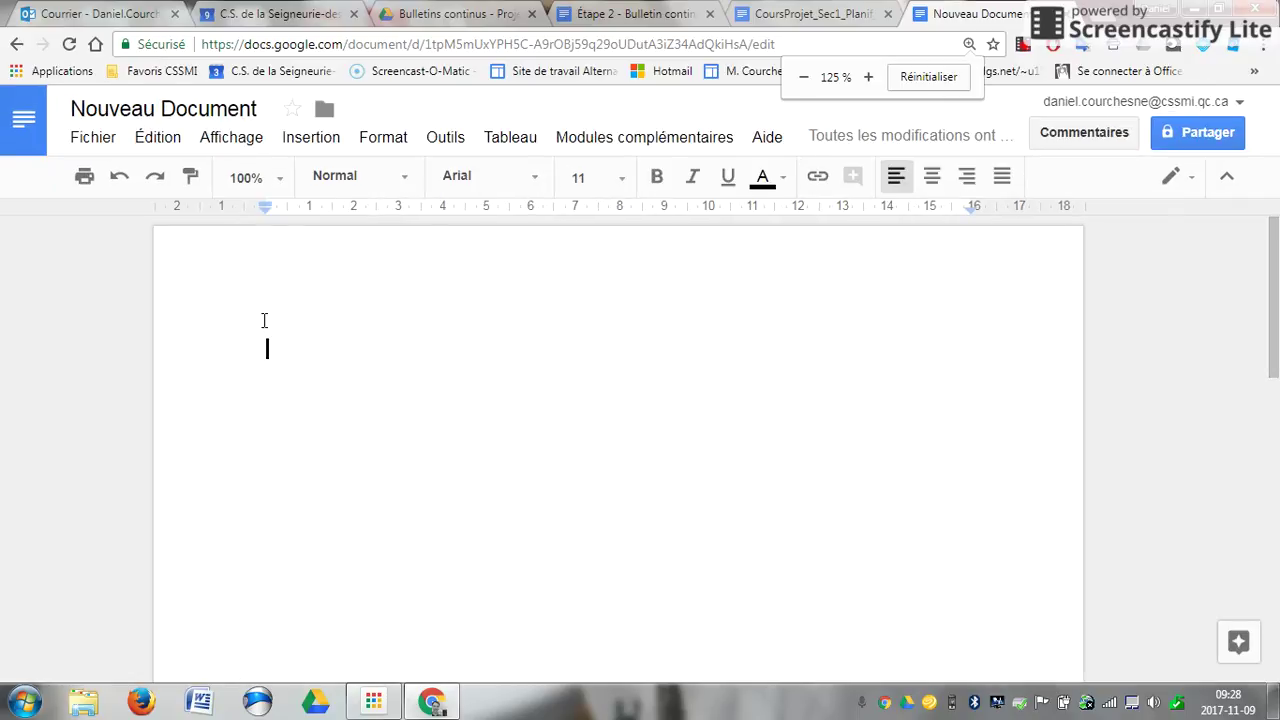
key("ctrl+minus")
key("ctrl+minus")
key("ctrl+minus")
key("ctrl+plus")
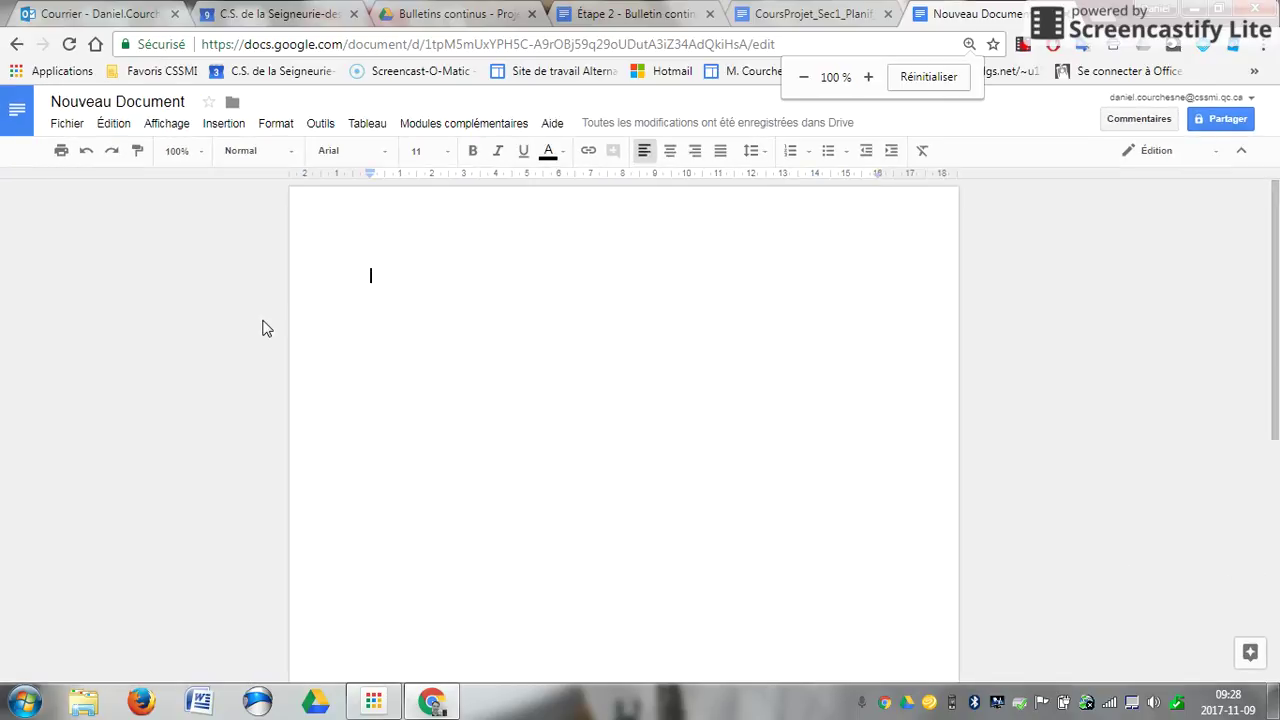
Step: Examine the available paragraph styles, fonts and font sizes
left_click(325, 163)
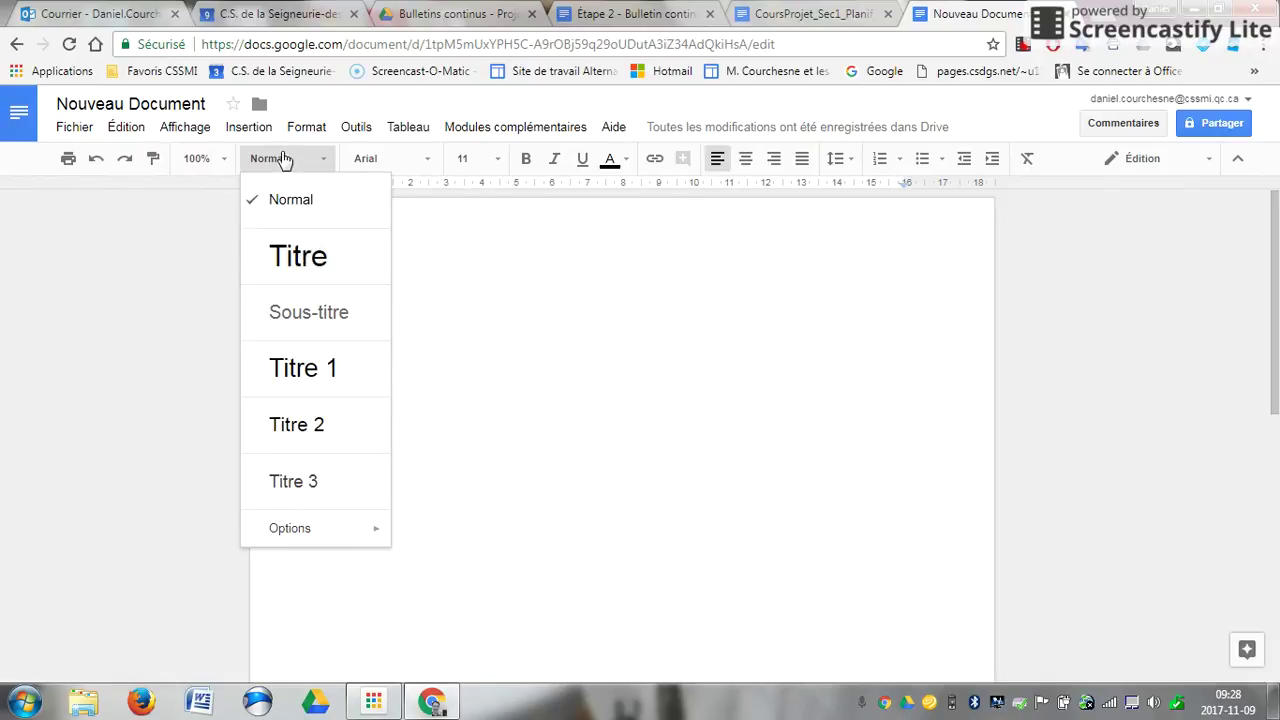
left_click(427, 162)
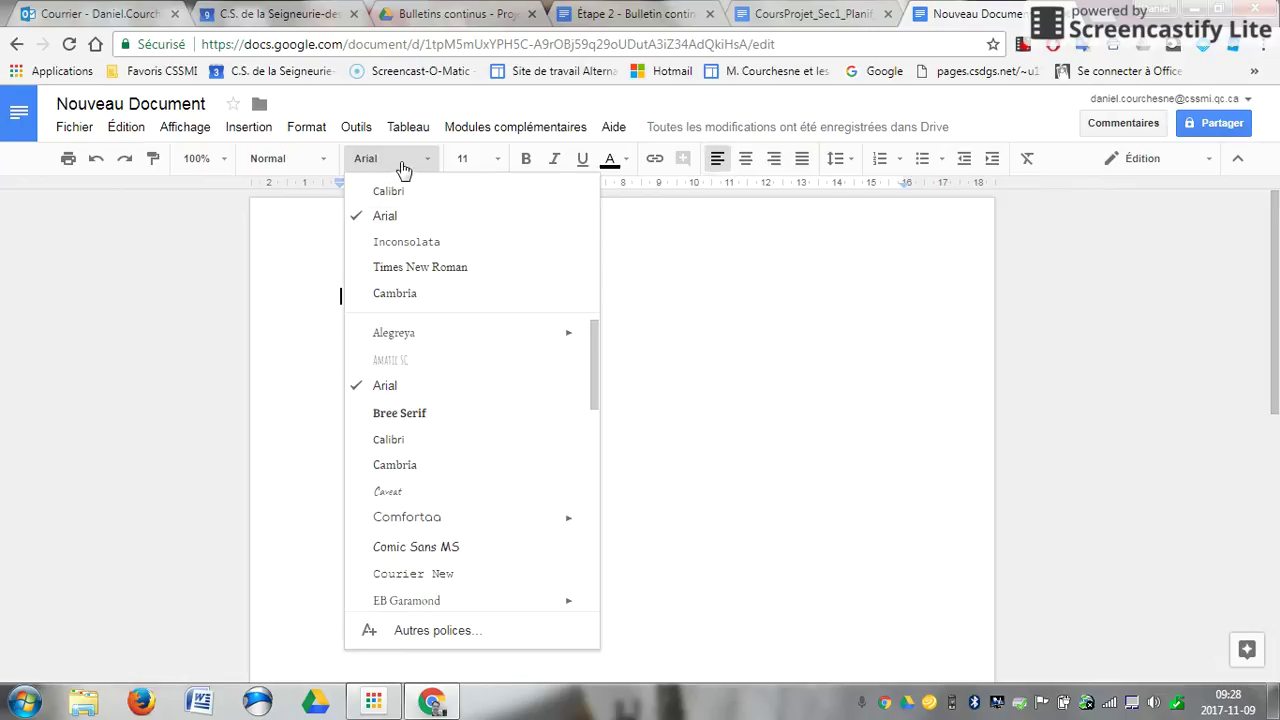
left_click(500, 160)
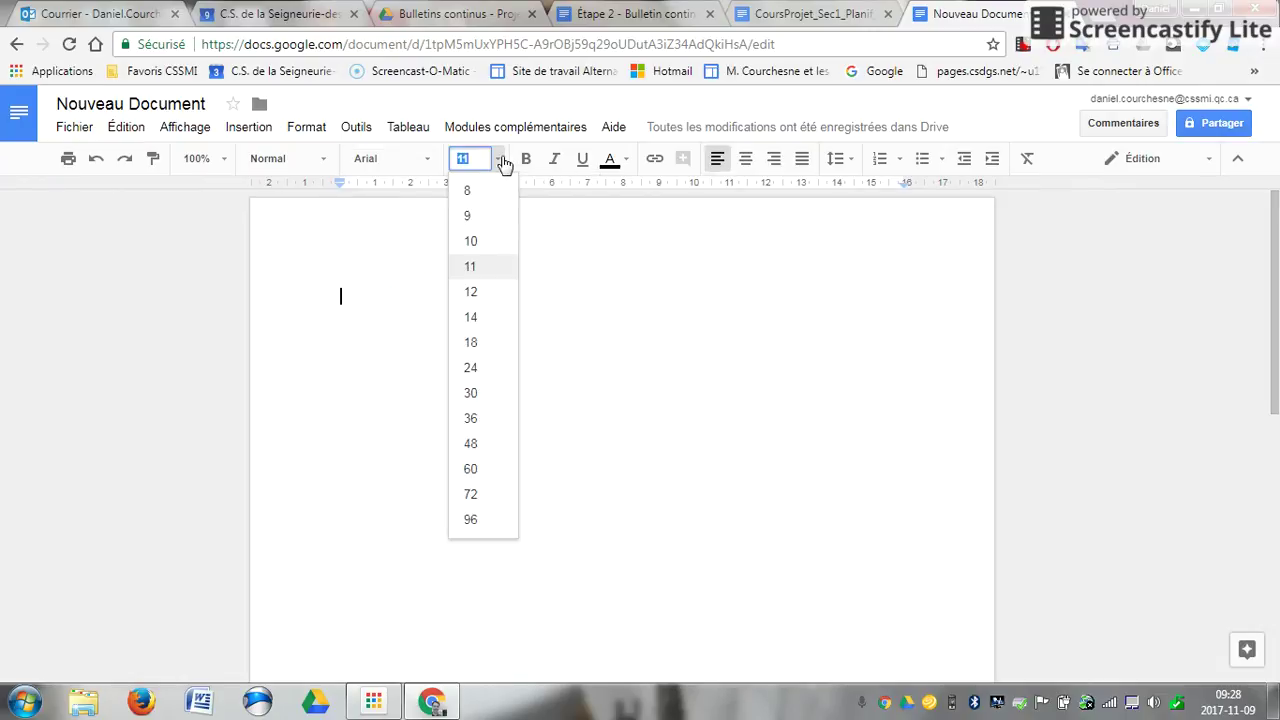
Step: Try bold and italic formatting at the insertion point, turning each one off again
left_click(525, 160)
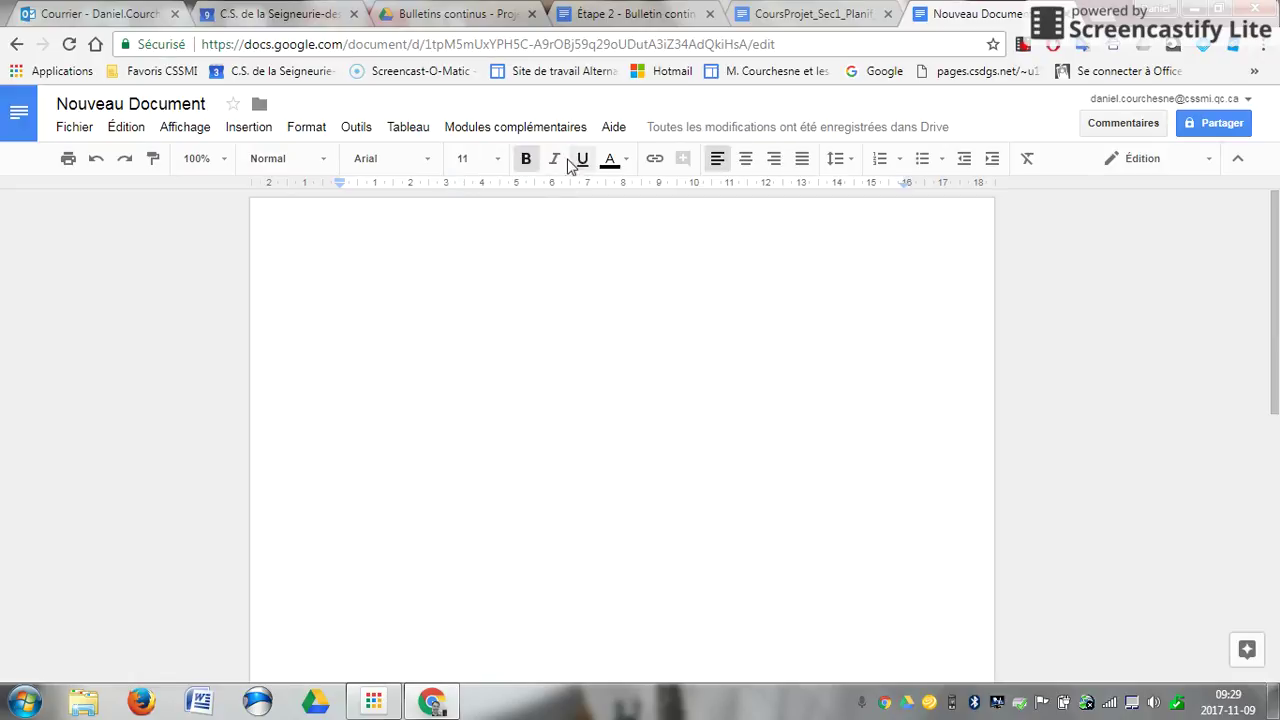
left_click(525, 160)
left_click(553, 162)
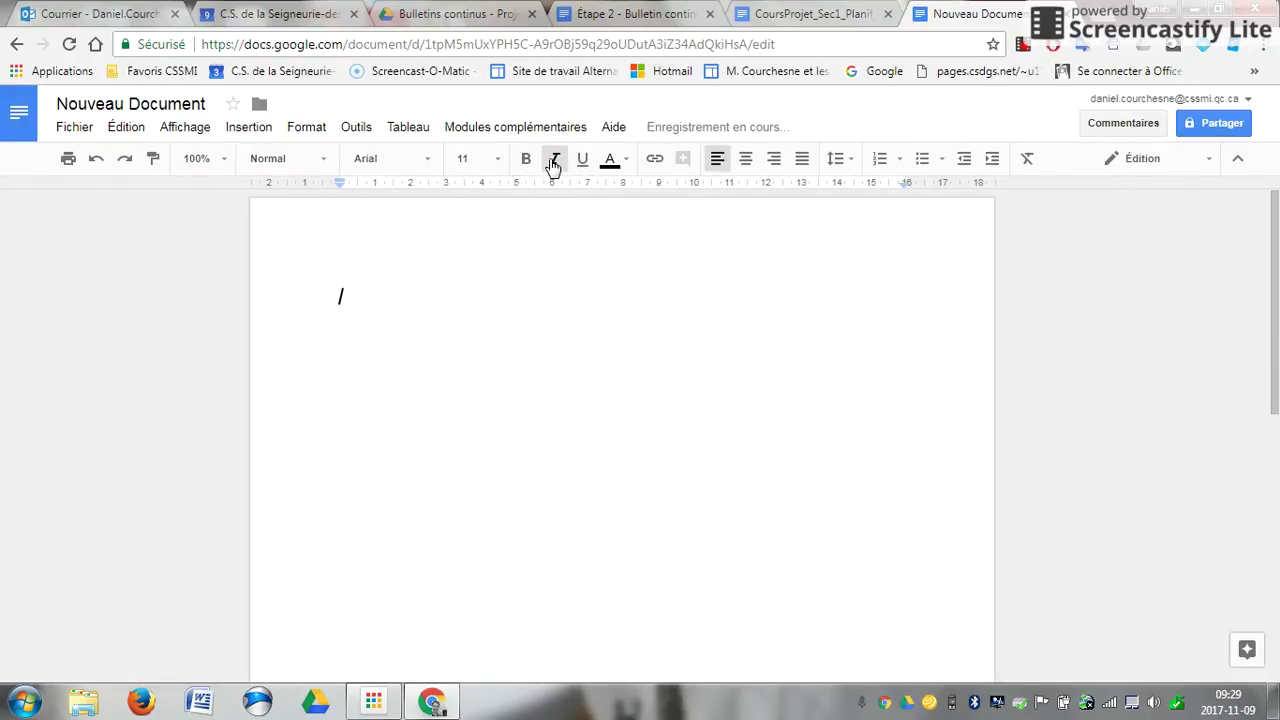
left_click(553, 162)
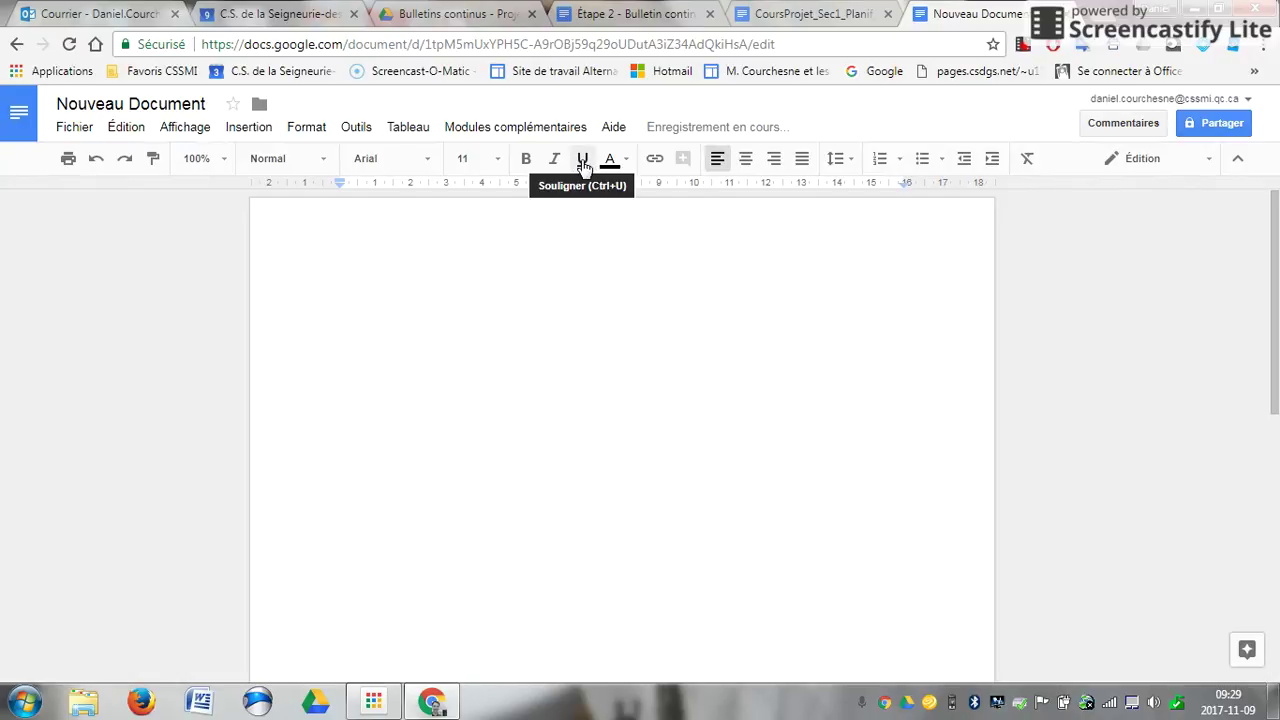
Step: Set the text colour to orange and write the sample text "xsdaf" on the first line
left_click(609, 161)
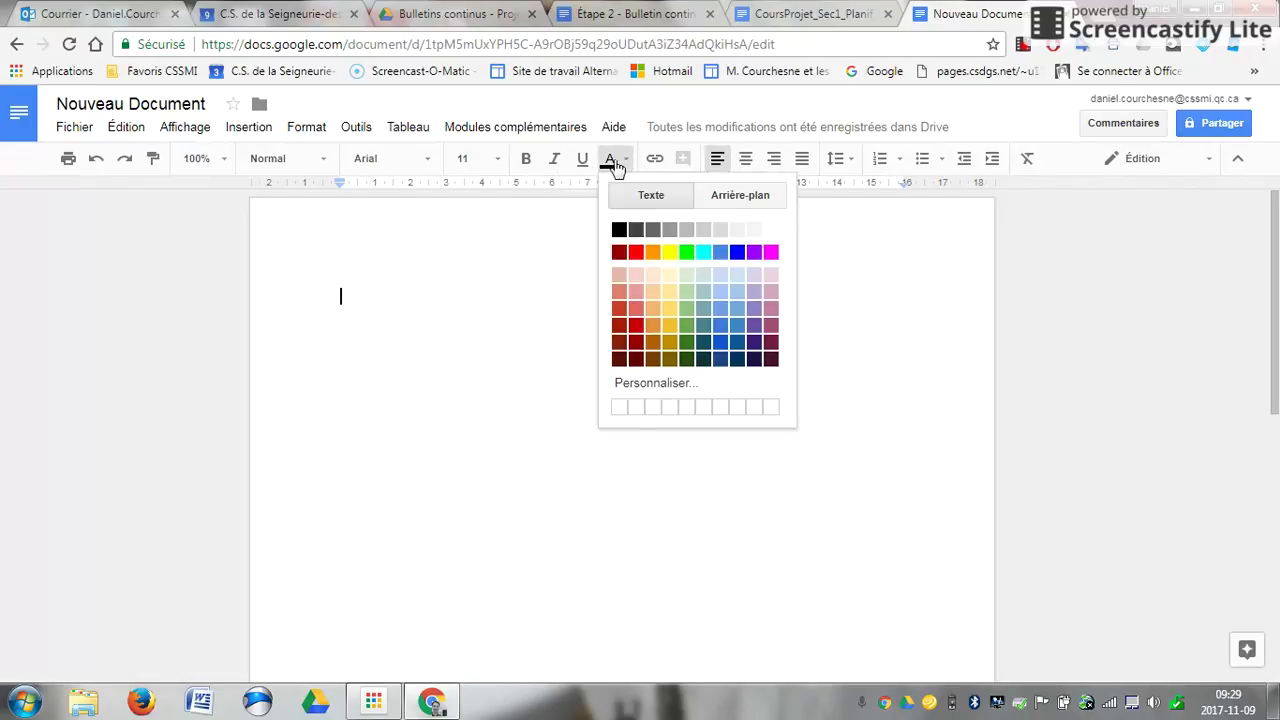
left_click(652, 252)
type("xsdaf")
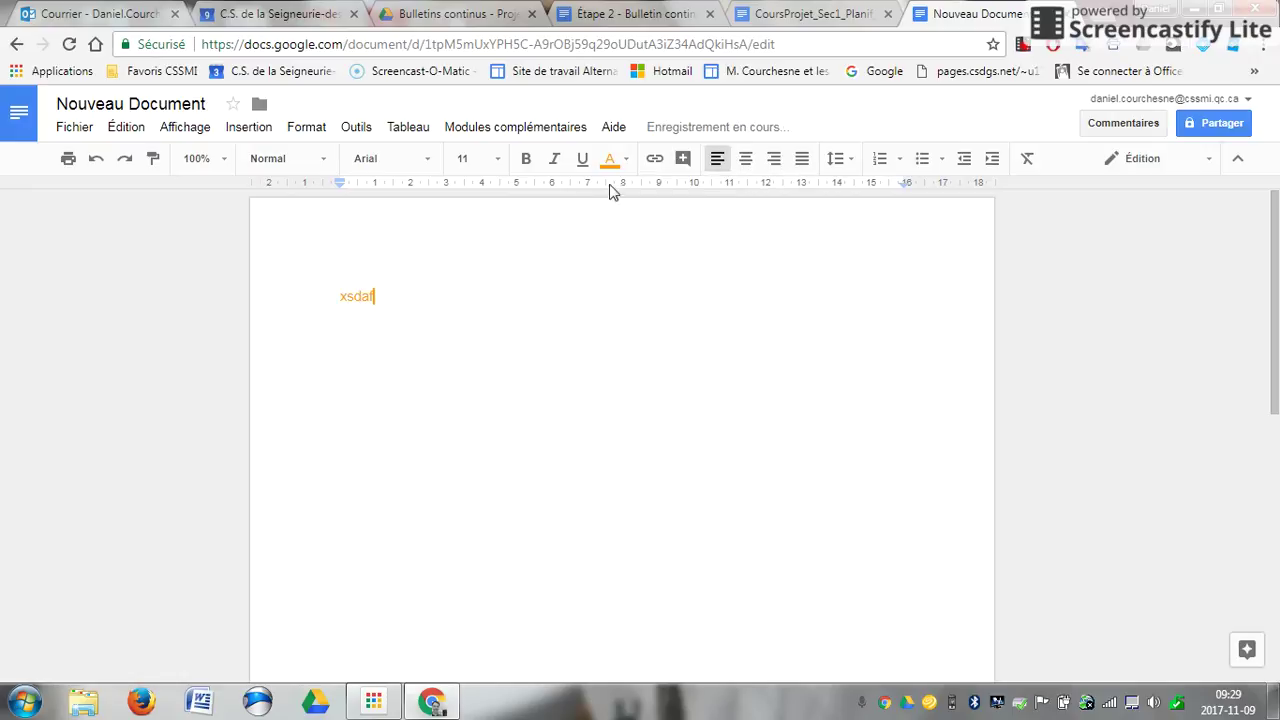
Step: Set the text colour back to black and add "SDfasdf" directly after the orange text
left_click(609, 160)
left_click(615, 226)
type("SDfasdf")
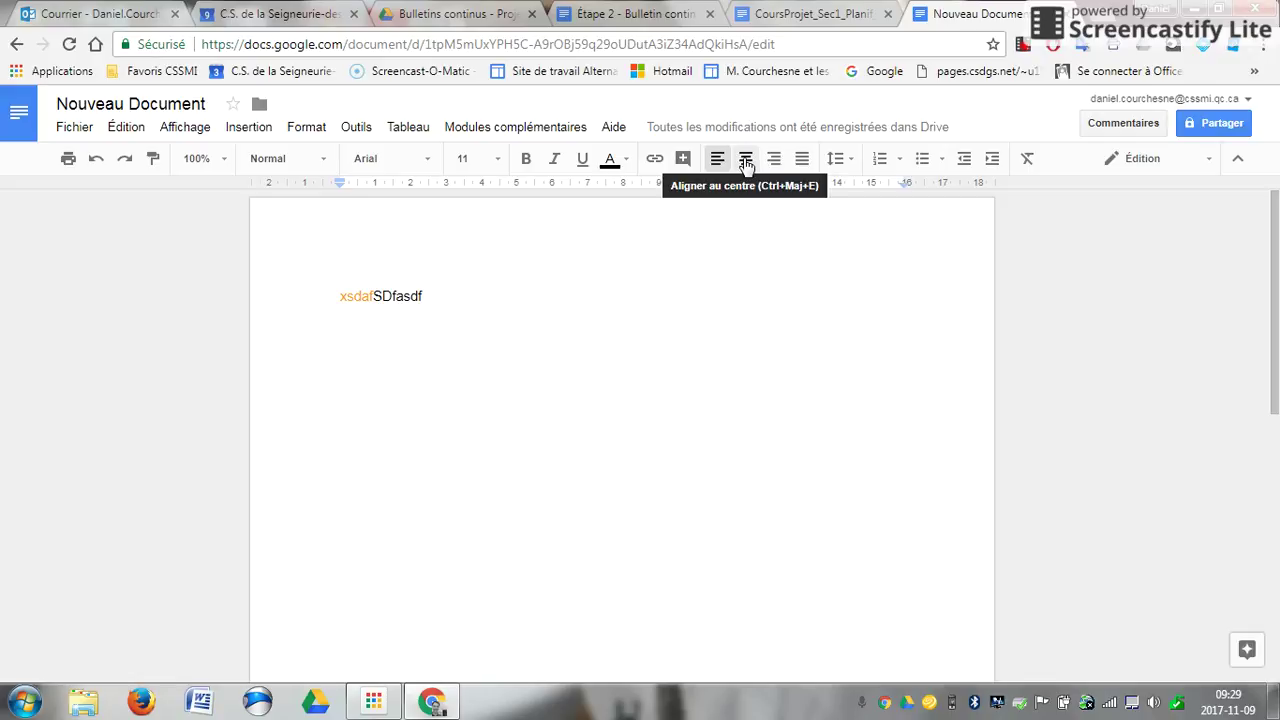
Step: Below the first line, add two centred lines reading "gfgfxfg" and "gghcgh"
key("Return")
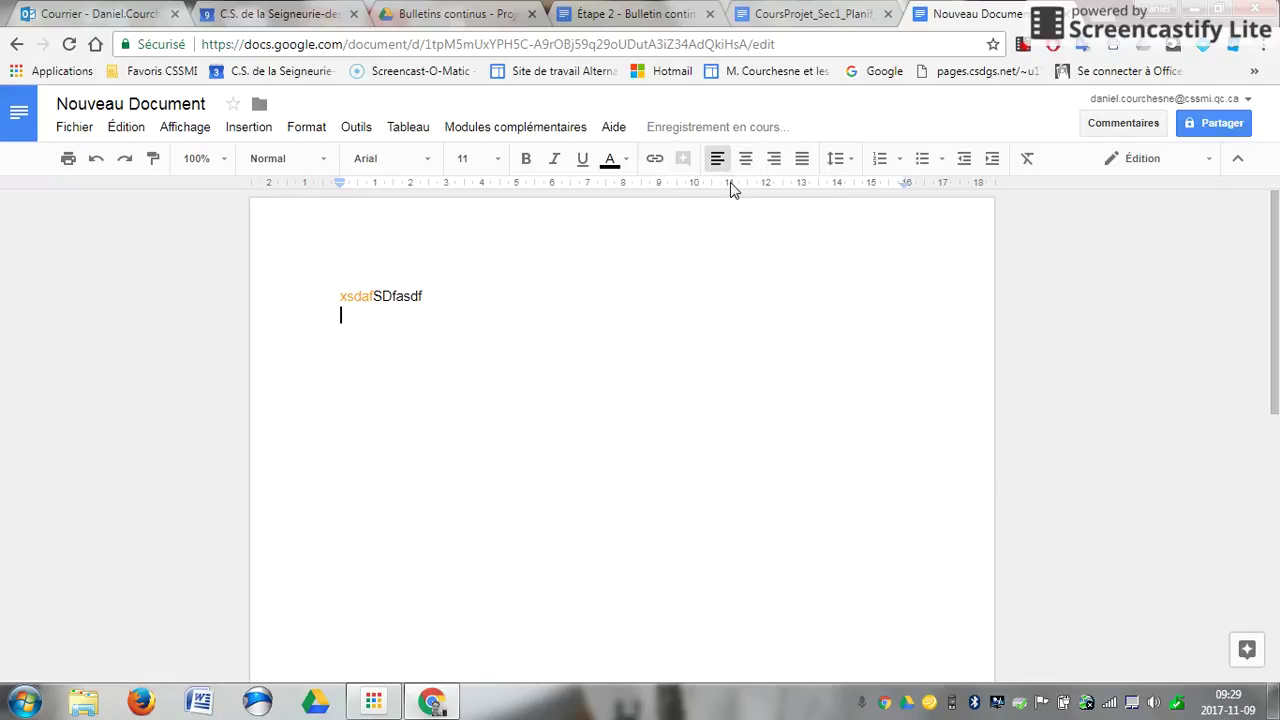
left_click(745, 158)
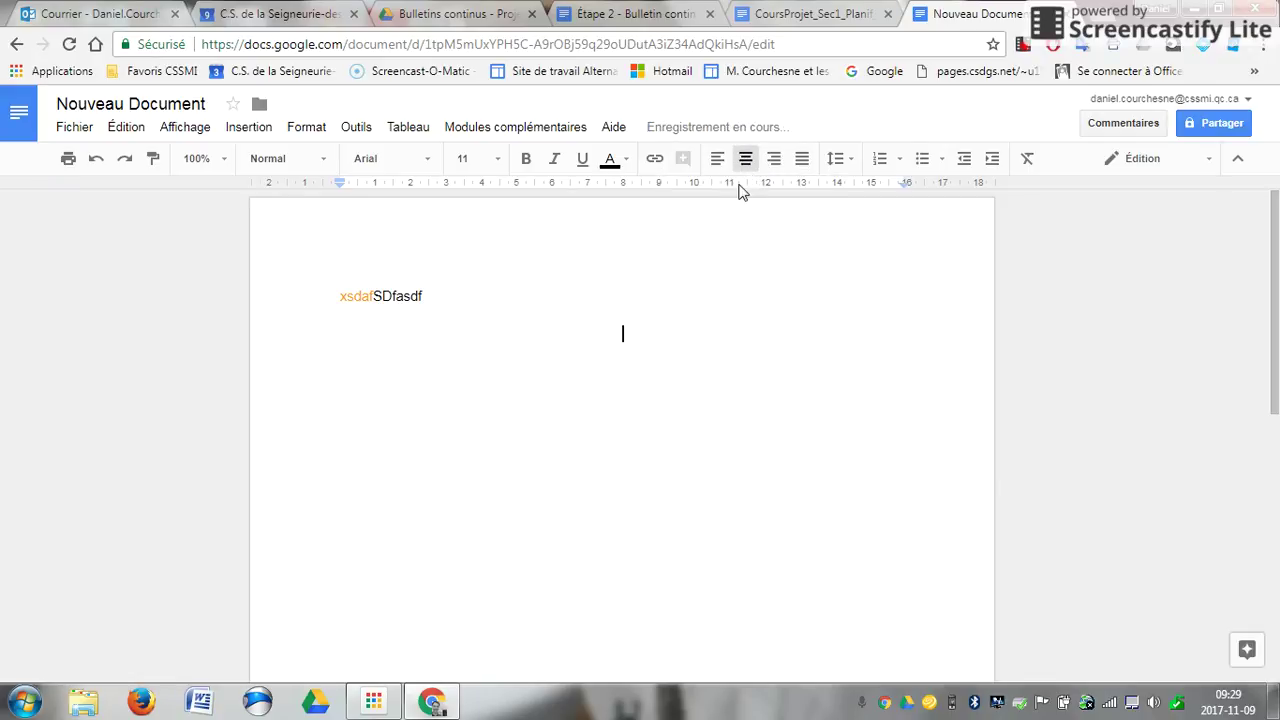
type("gfgfxfg")
key("Return")
type("gghcgh")
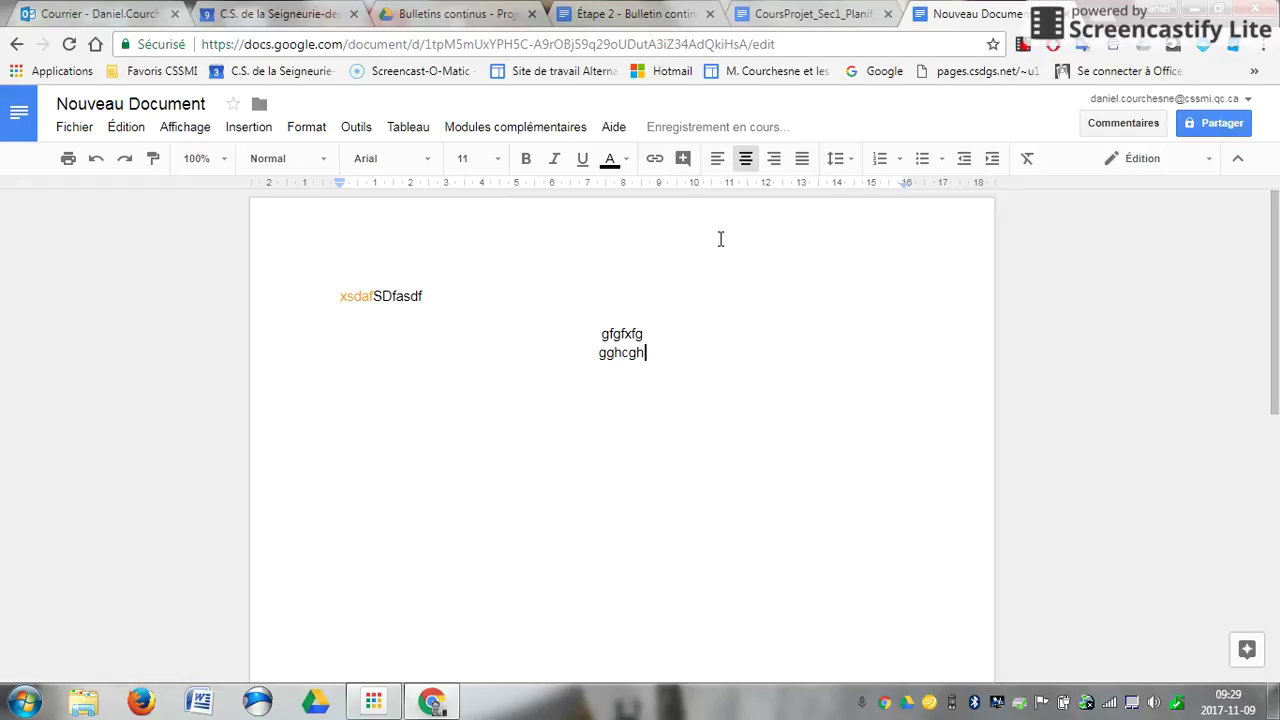
Step: Add a left-aligned line reading "dhdfg" below the centred lines
key("Return")
left_click(717, 160)
type("g")
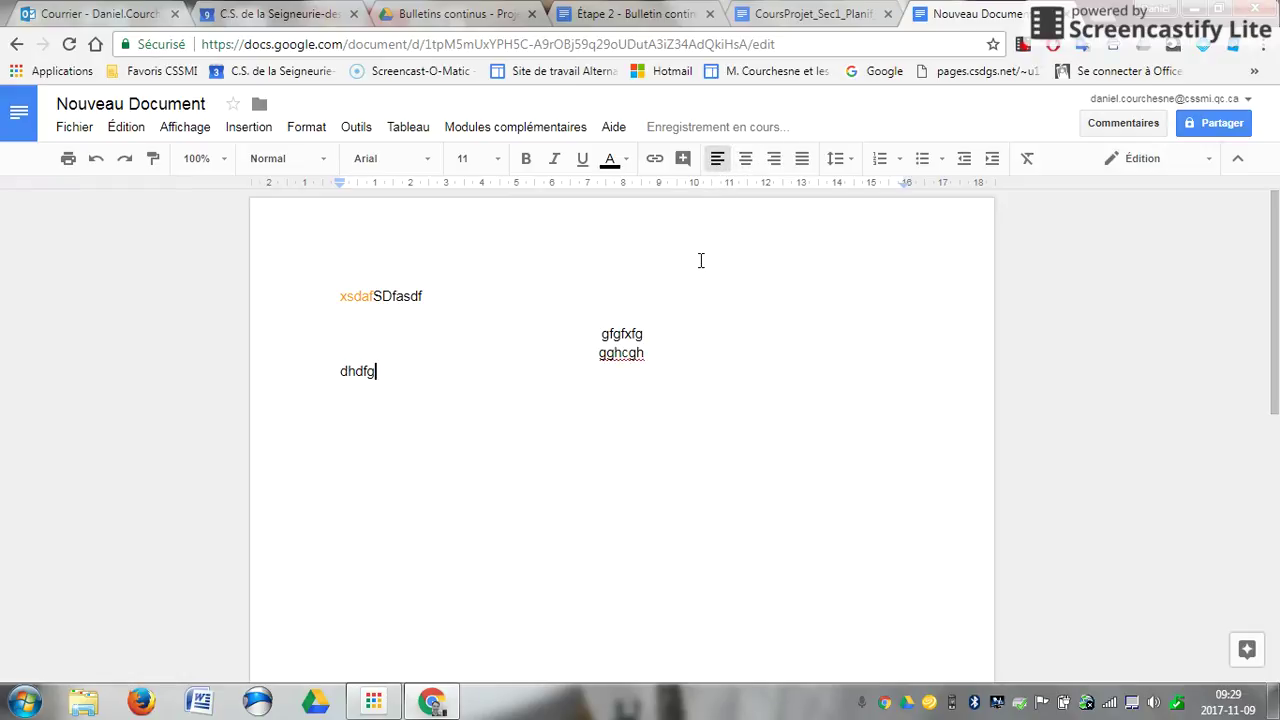
Step: Add a justified line reading "safgzxgzxgc" below "dhdfg"
key("Return")
left_click(802, 158)
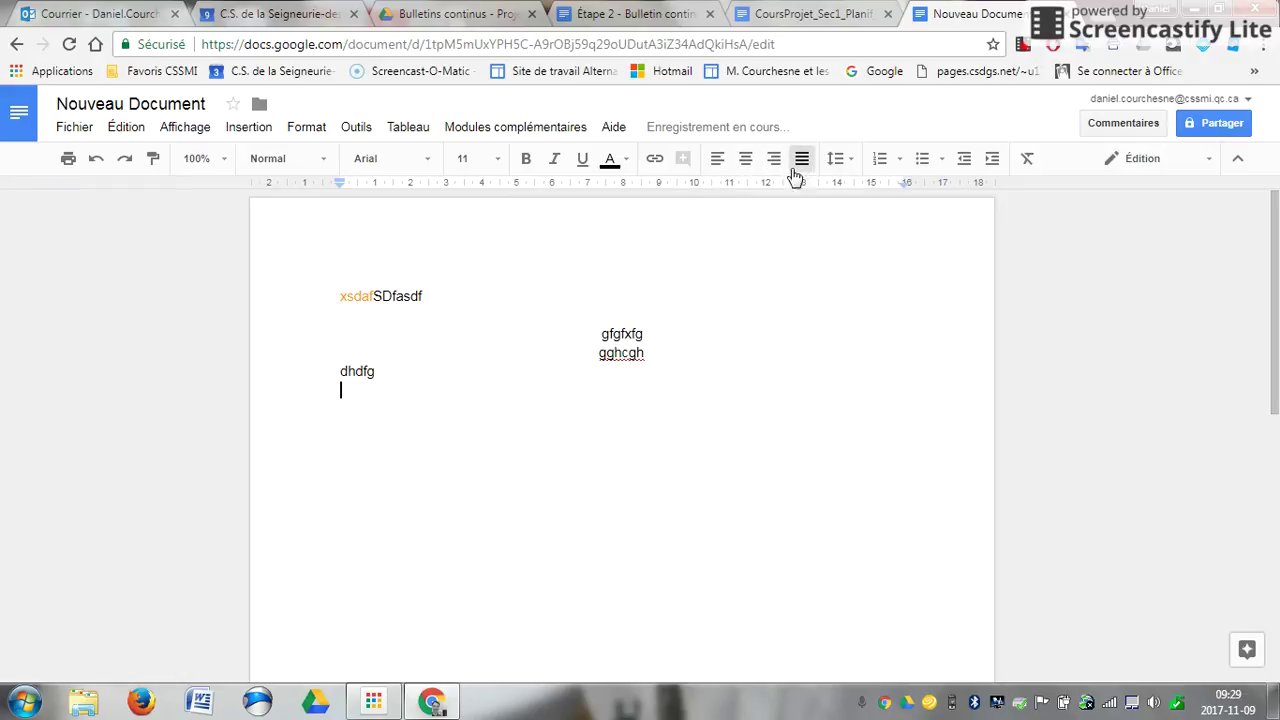
type("safgzxgzxg")
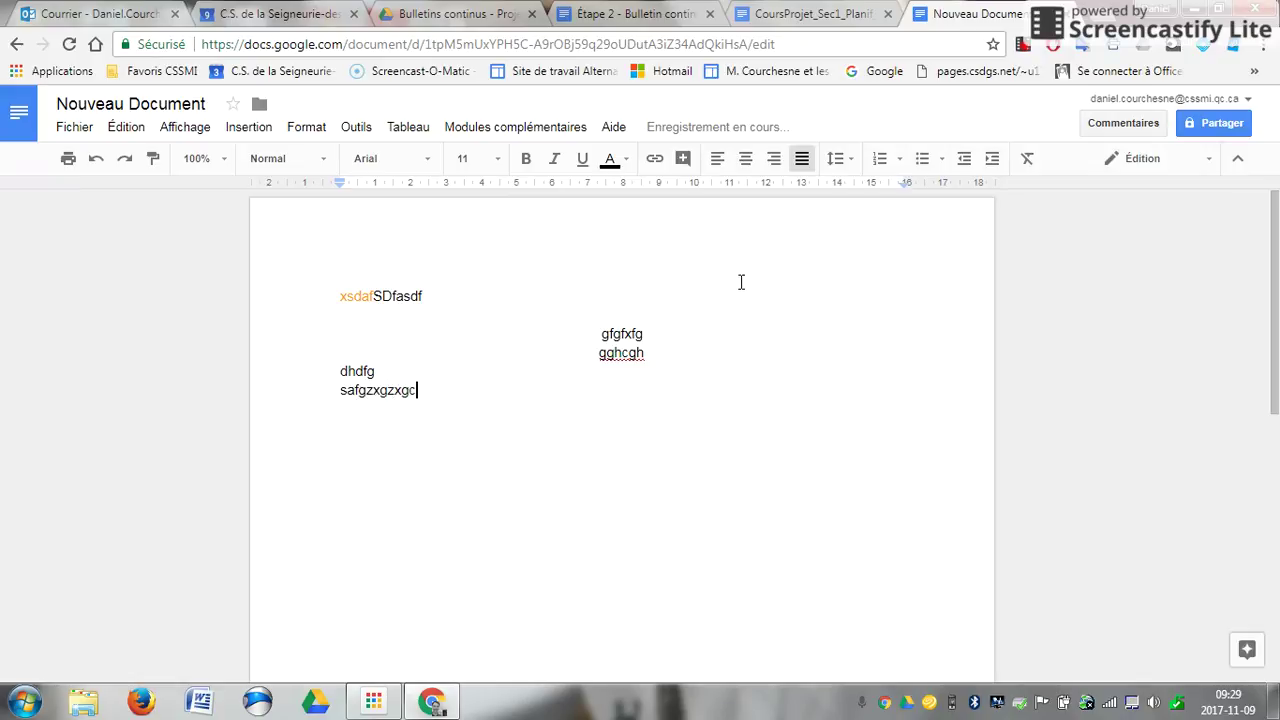
type("c")
Step: Add a right-aligned line reading "vxzvcxzcvxzcvcvxcvcvxcvxcv" below the justified line
key("Return")
left_click(775, 160)
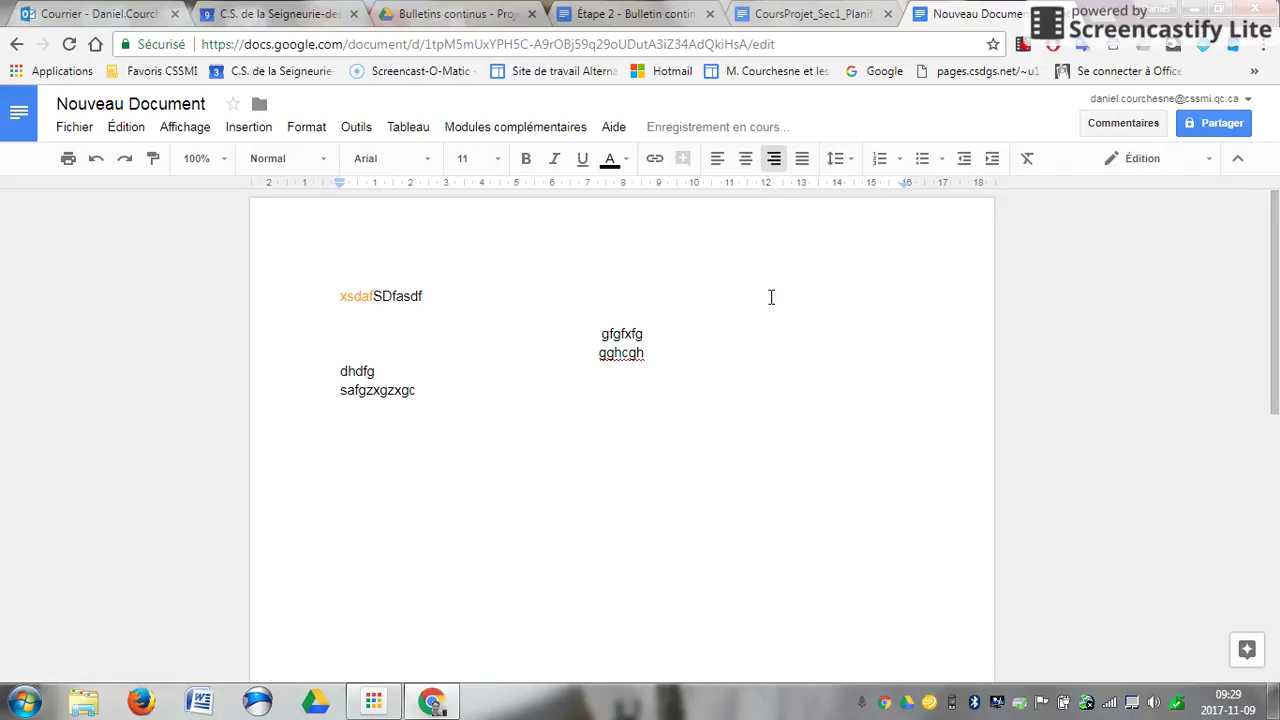
type("vxzvcxzcvxzcvcvxcvcvxcvx")
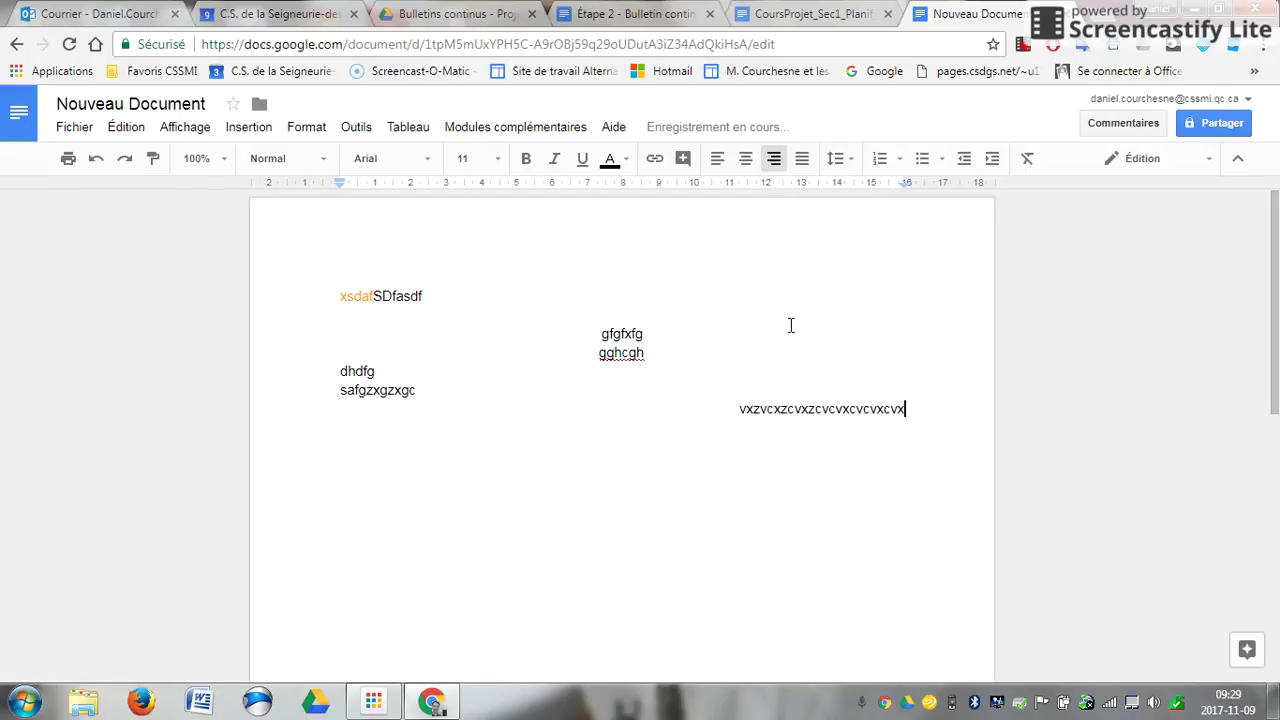
type("cv")
Step: Set double line spacing on the right-aligned line and add a line reading "gjgfh" below it
left_click(838, 158)
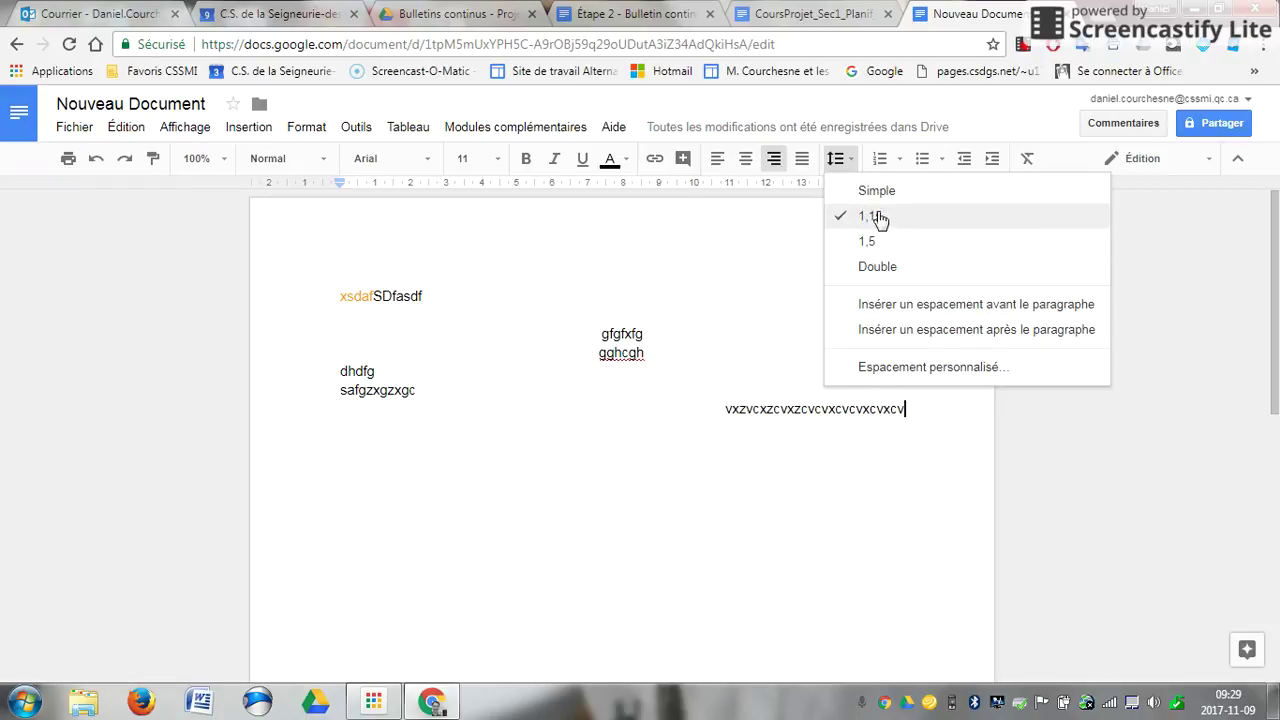
left_click(876, 268)
key("Return")
type("gjgfh")
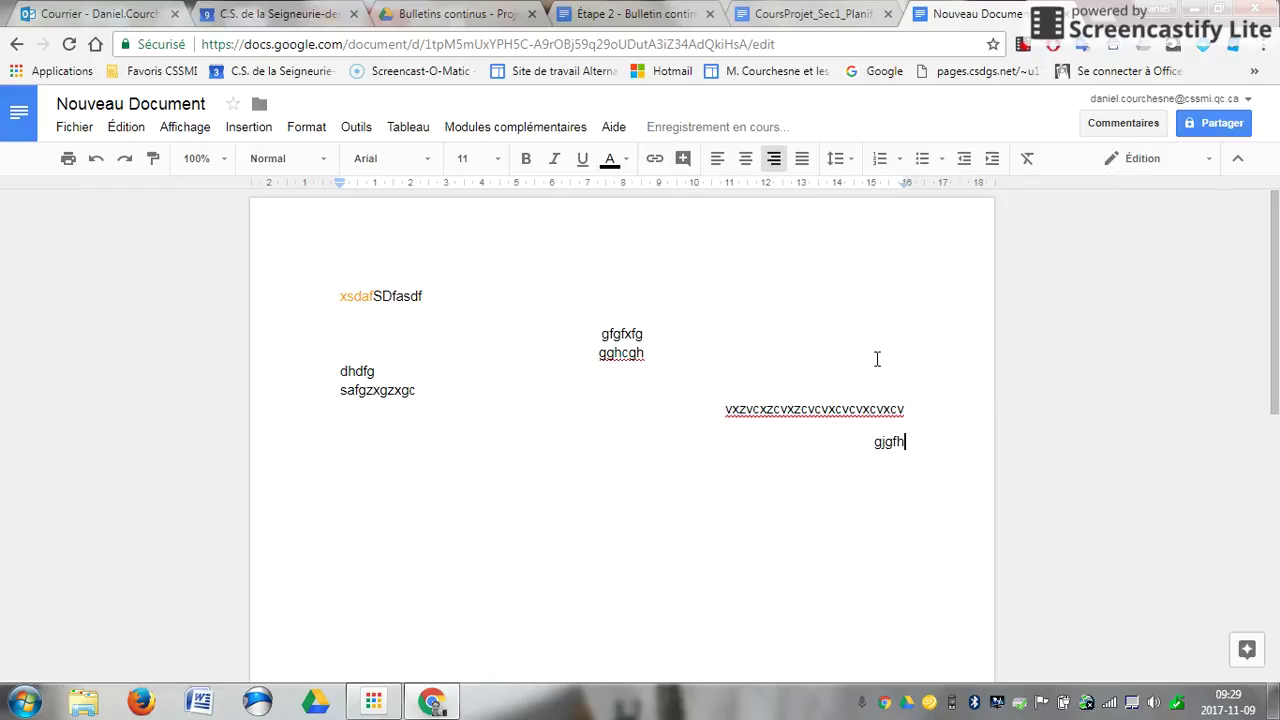
Step: Add another line reading "fghjfg" below "gjgfh" and align it left
key("Return")
type("fghjfg")
left_click(718, 160)
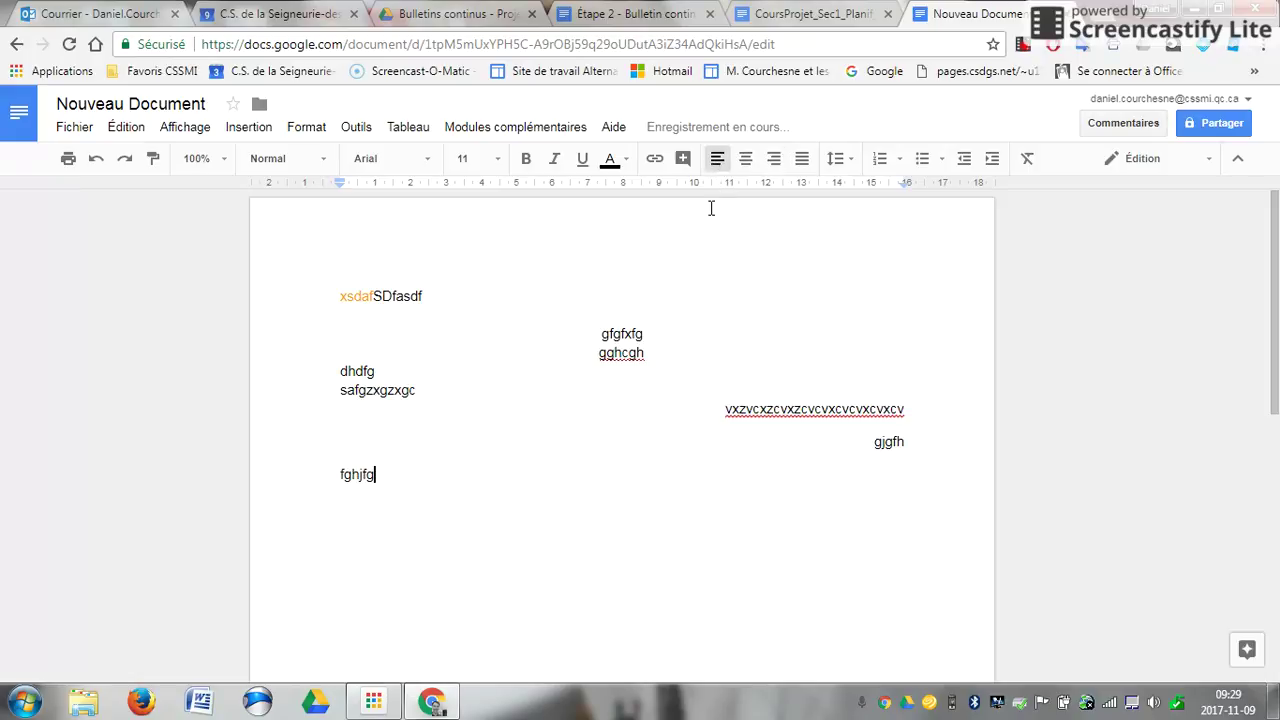
Step: Turn the "fghjfg" line into a numbered list using the 1., a., i. style
left_click(857, 160)
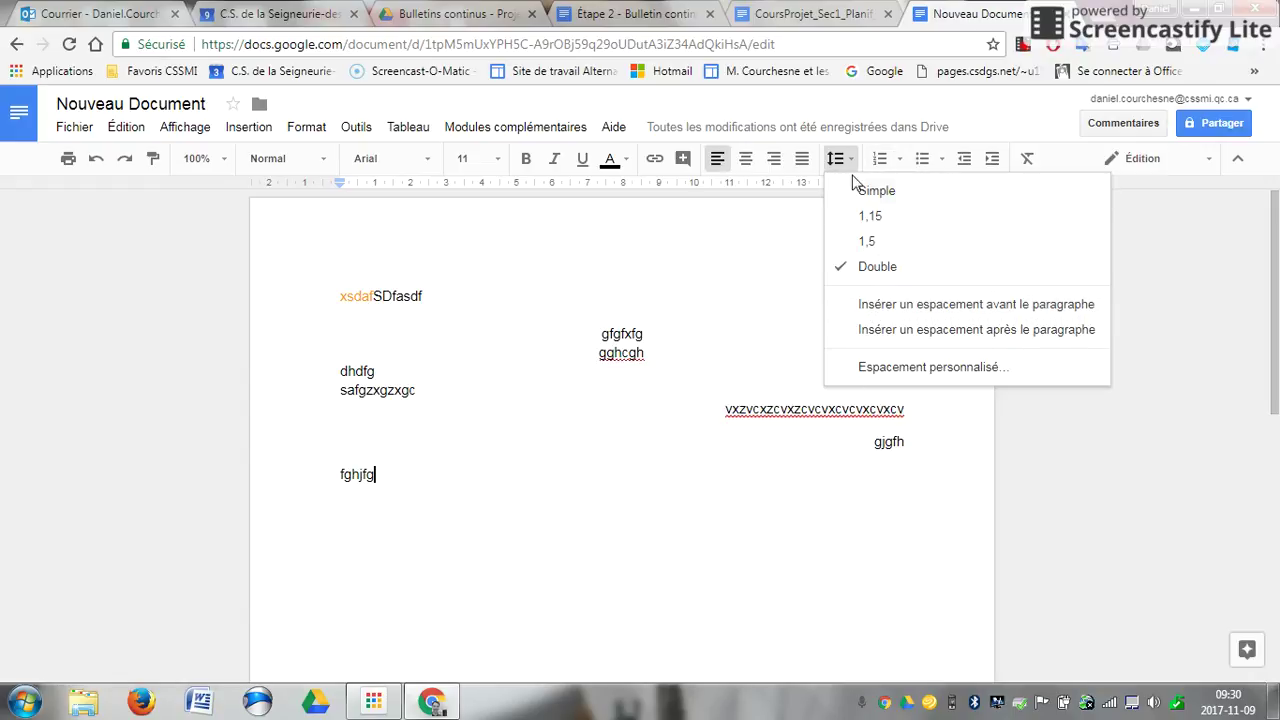
left_click(899, 158)
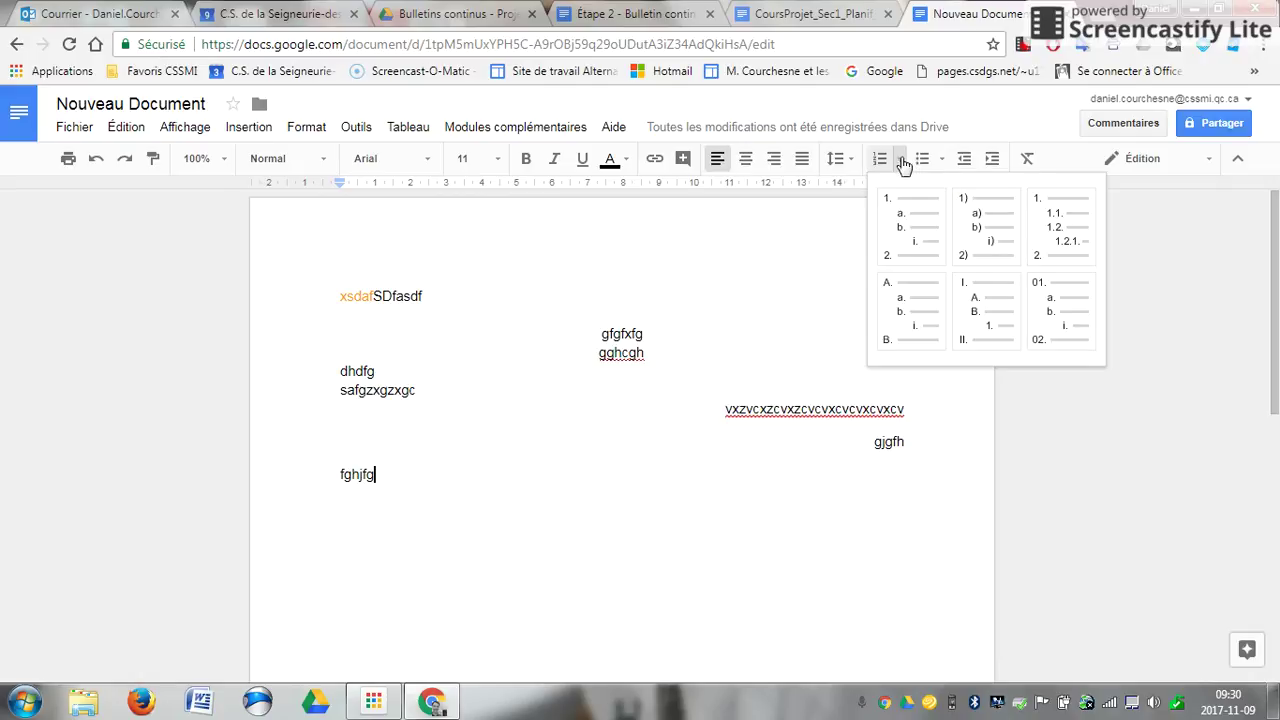
left_click(900, 231)
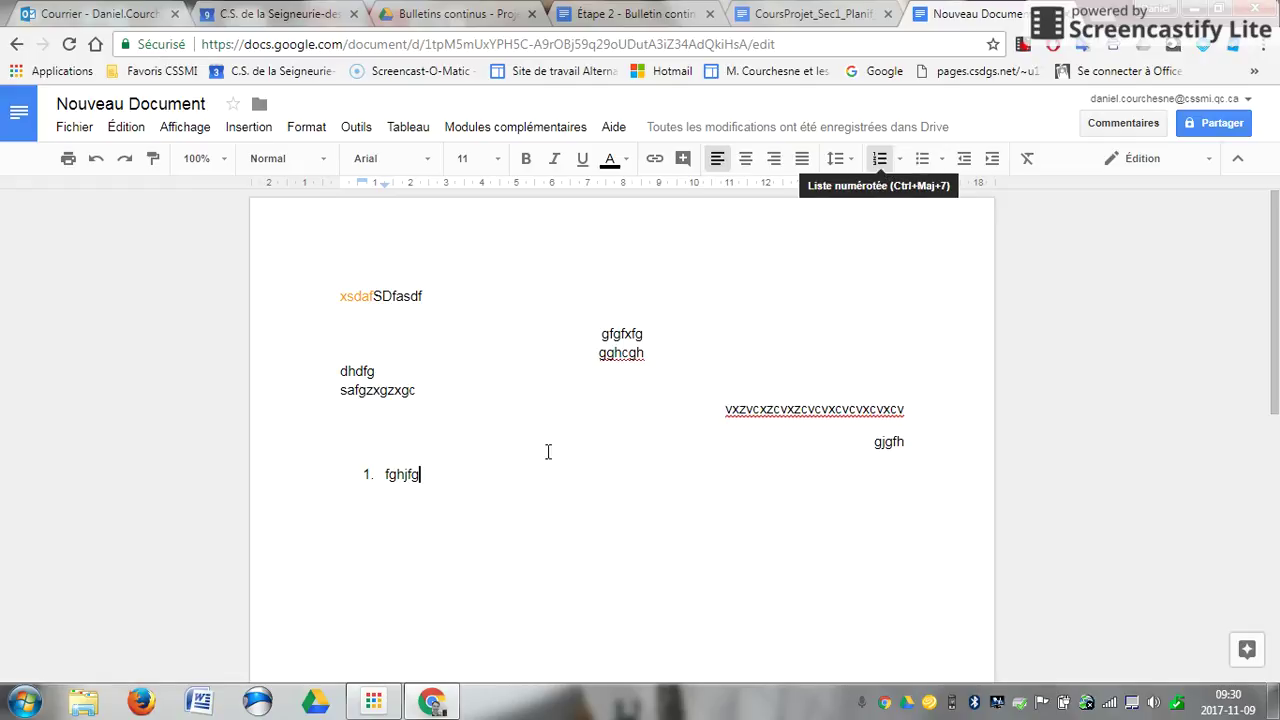
Step: Add the numbered items "gjvgjk", "fjgvhj" and "hjvgjk", followed by an empty fifth item
key("Return")
type("gjvgjk")
key("Return")
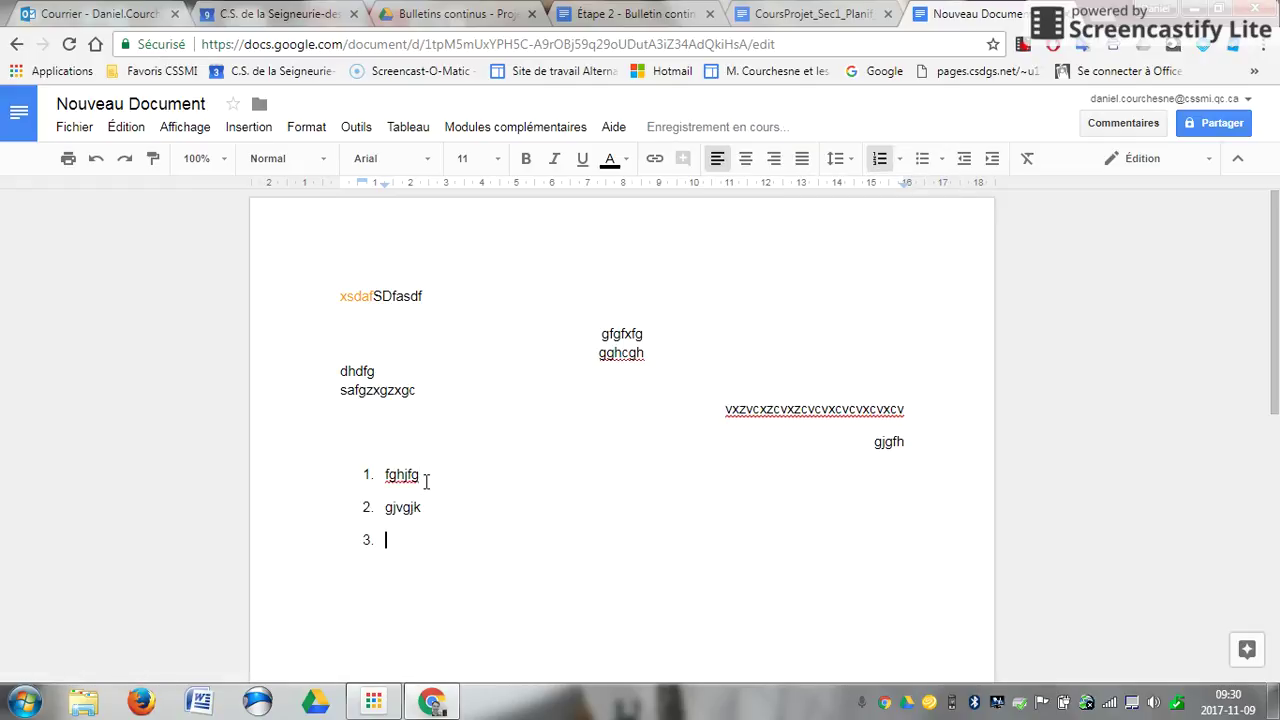
type("fjgvhj")
key("Return")
type("hjvgjk")
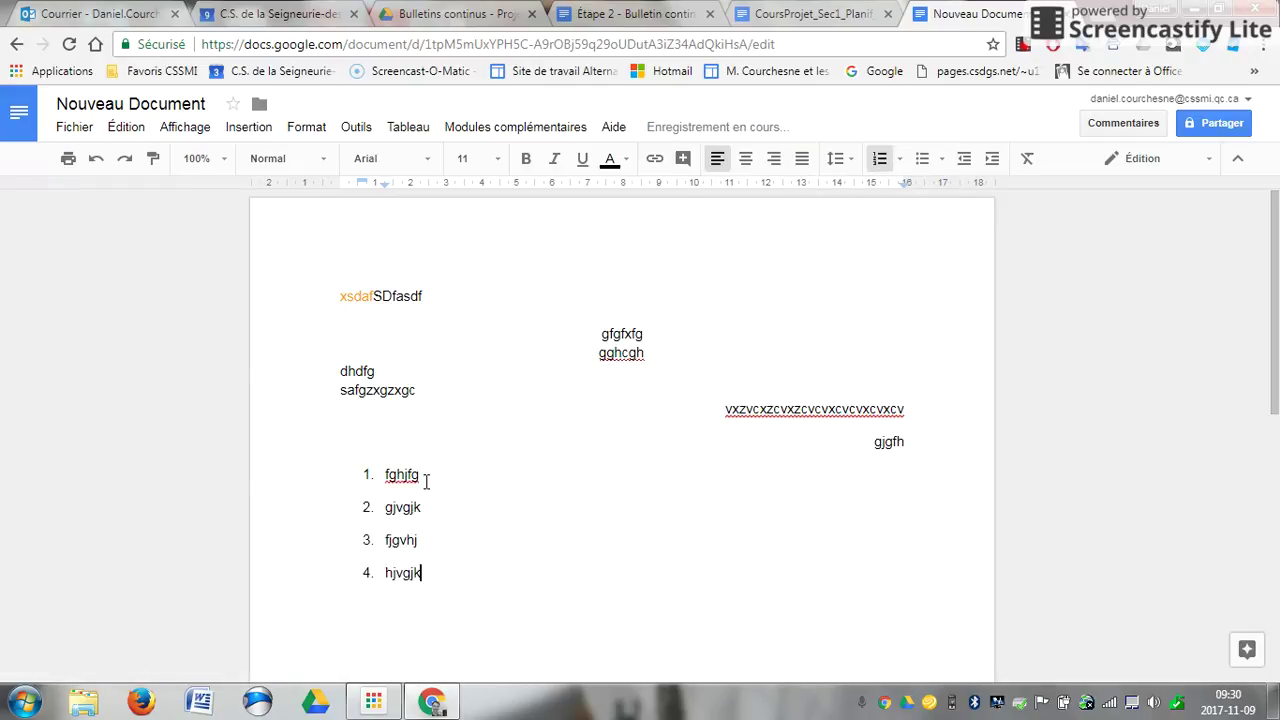
key("Return")
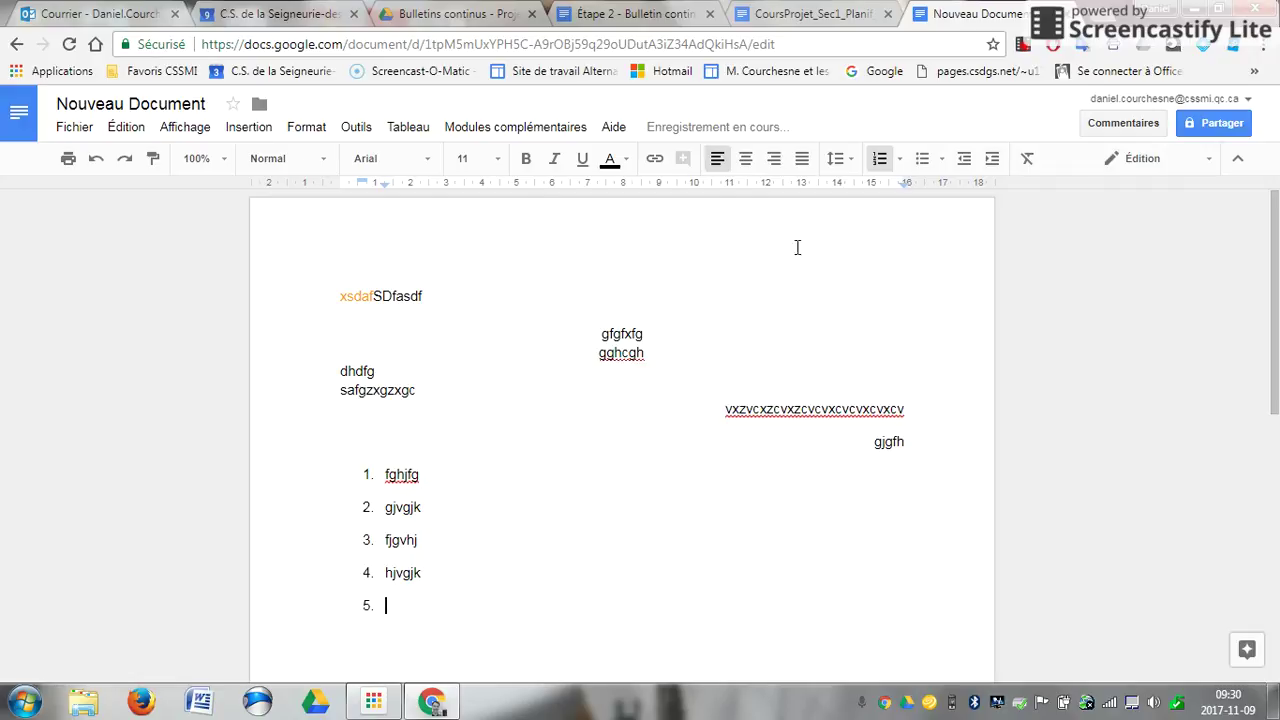
Step: Convert the numbered list to round bullets and look over the other bullet symbols and list styles
left_click(922, 158)
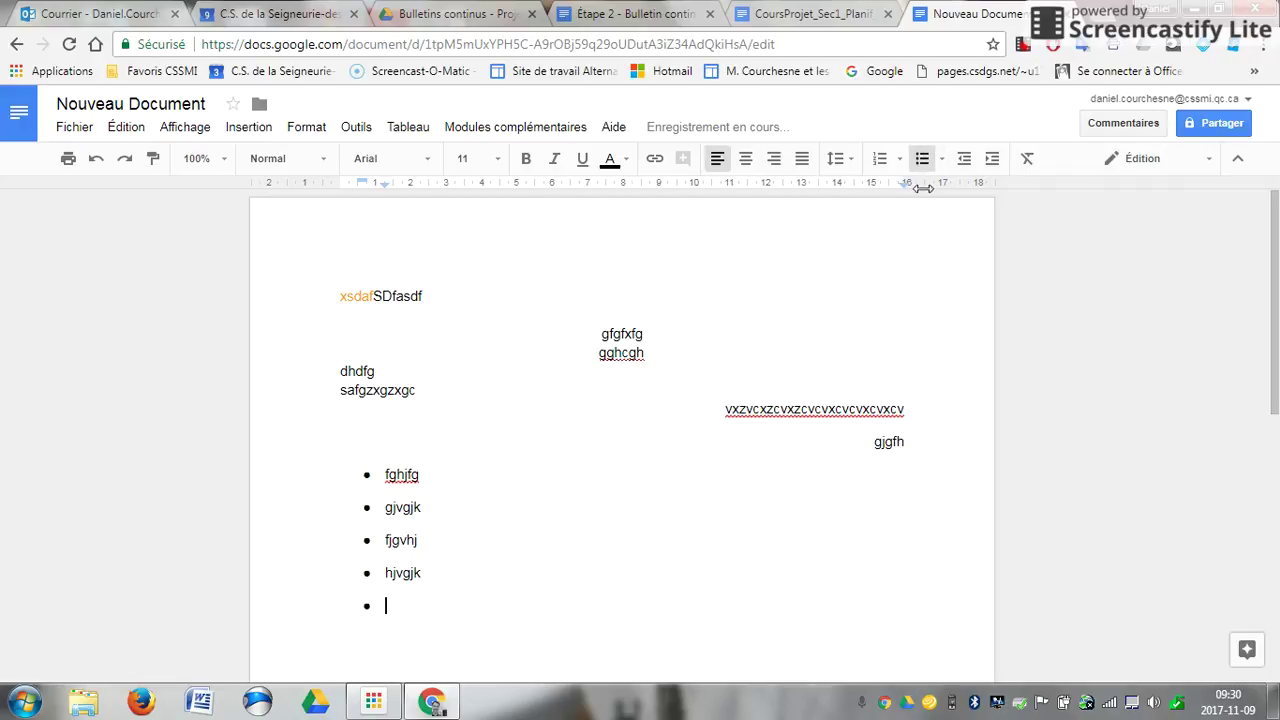
left_click(367, 474)
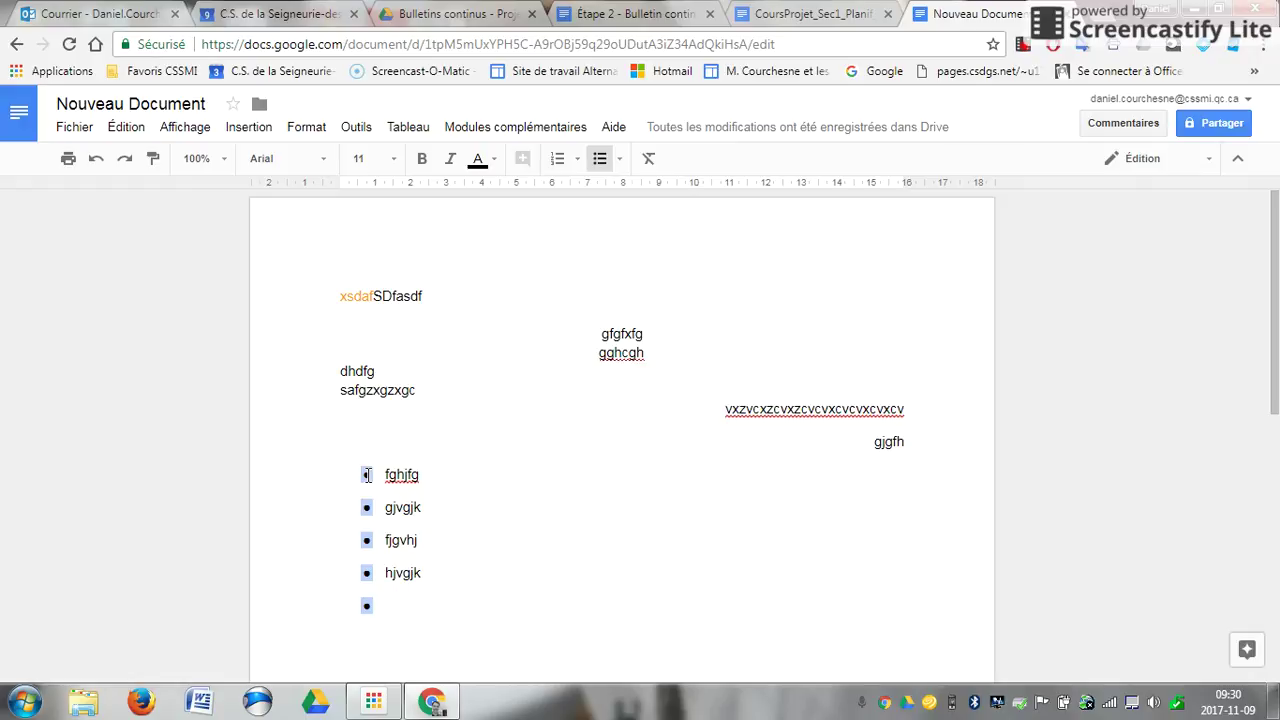
right_click(367, 474)
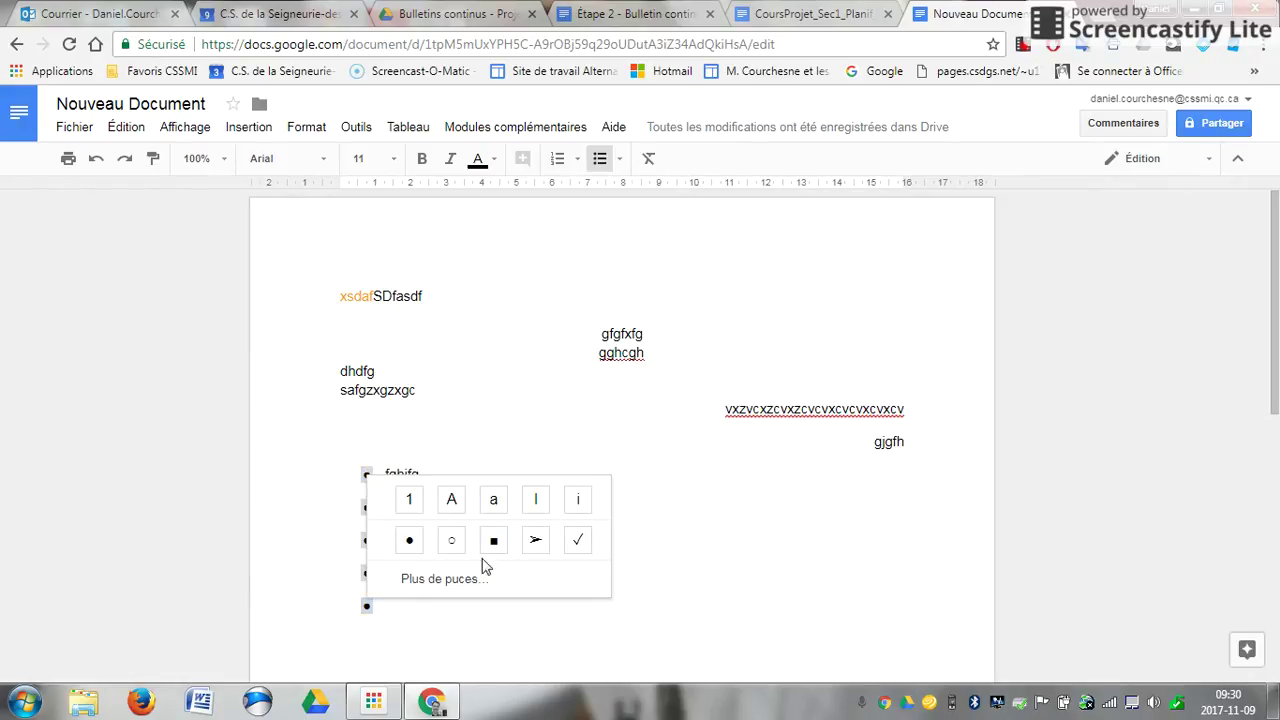
left_click(460, 428)
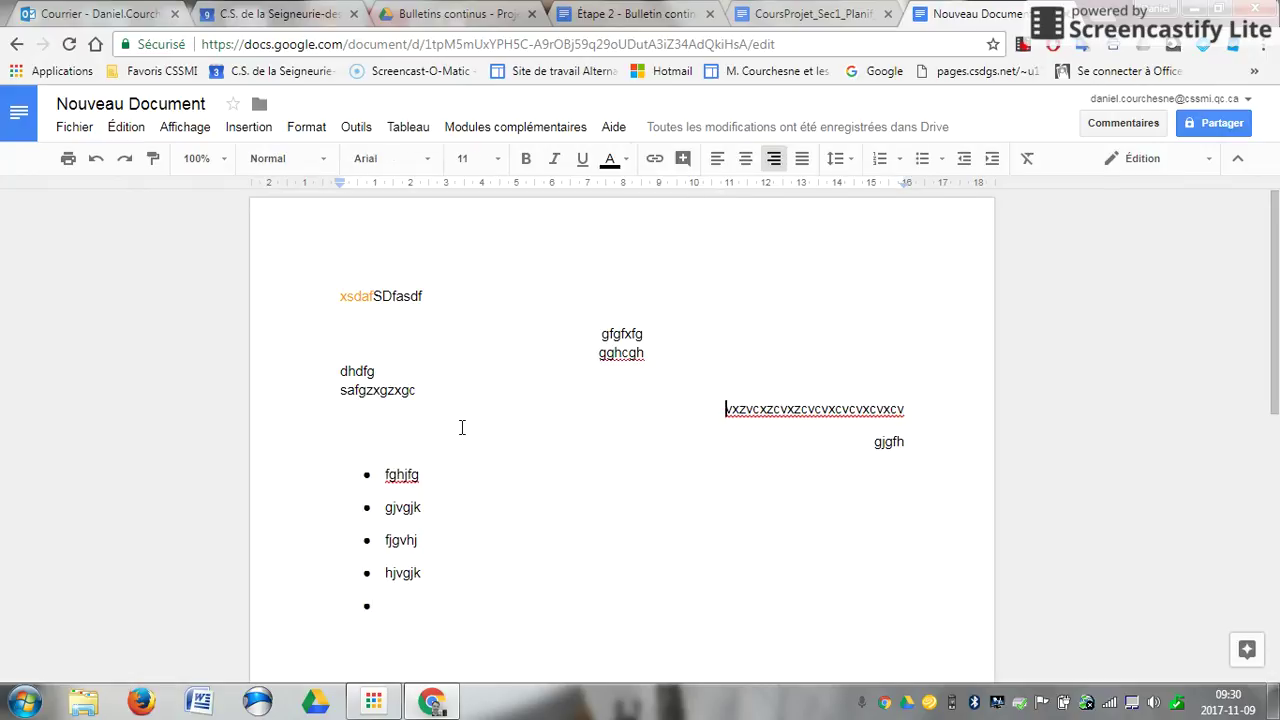
left_click(943, 160)
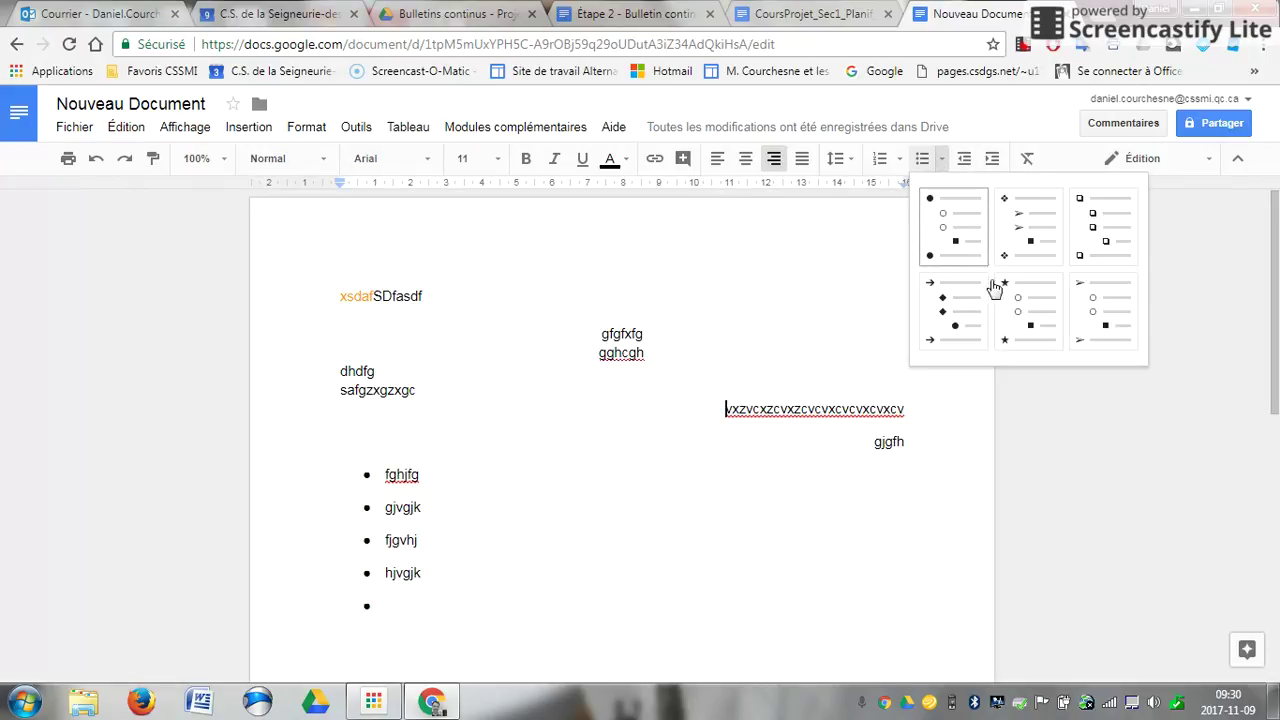
Step: Increase the indent of the first list item, "fghjfg", by three levels
left_click(964, 160)
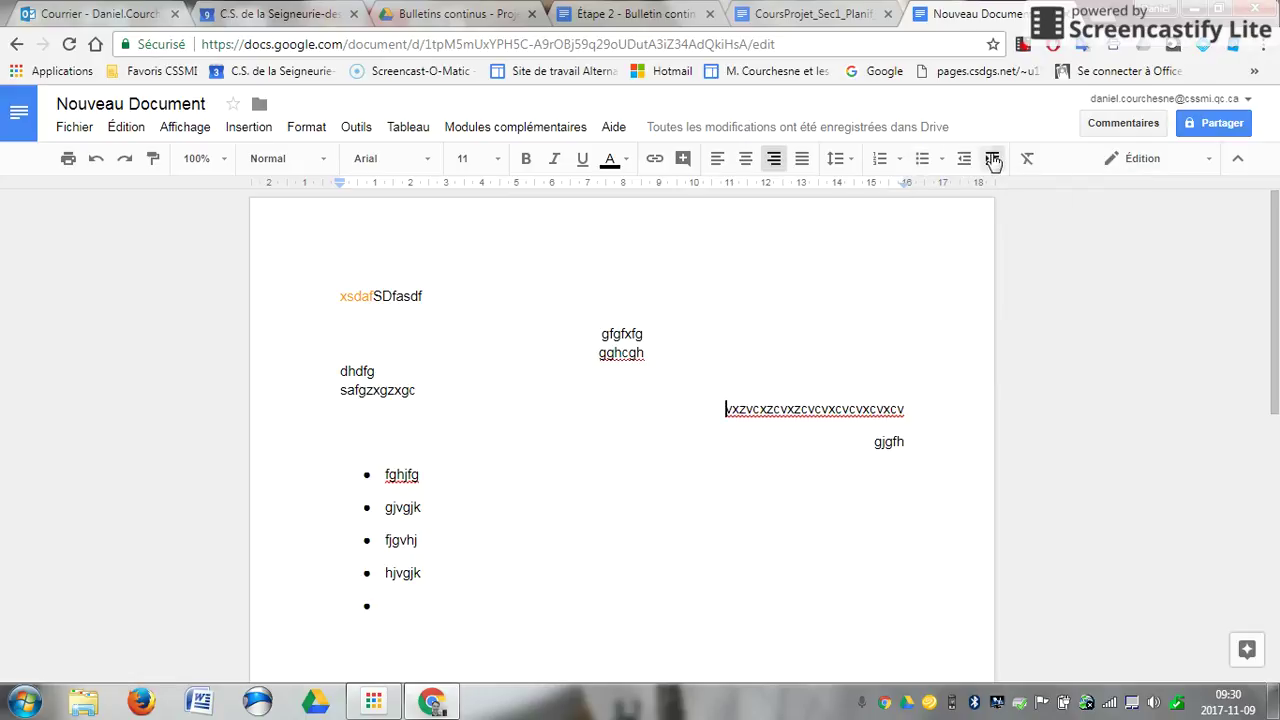
left_click(992, 160)
left_click(457, 490)
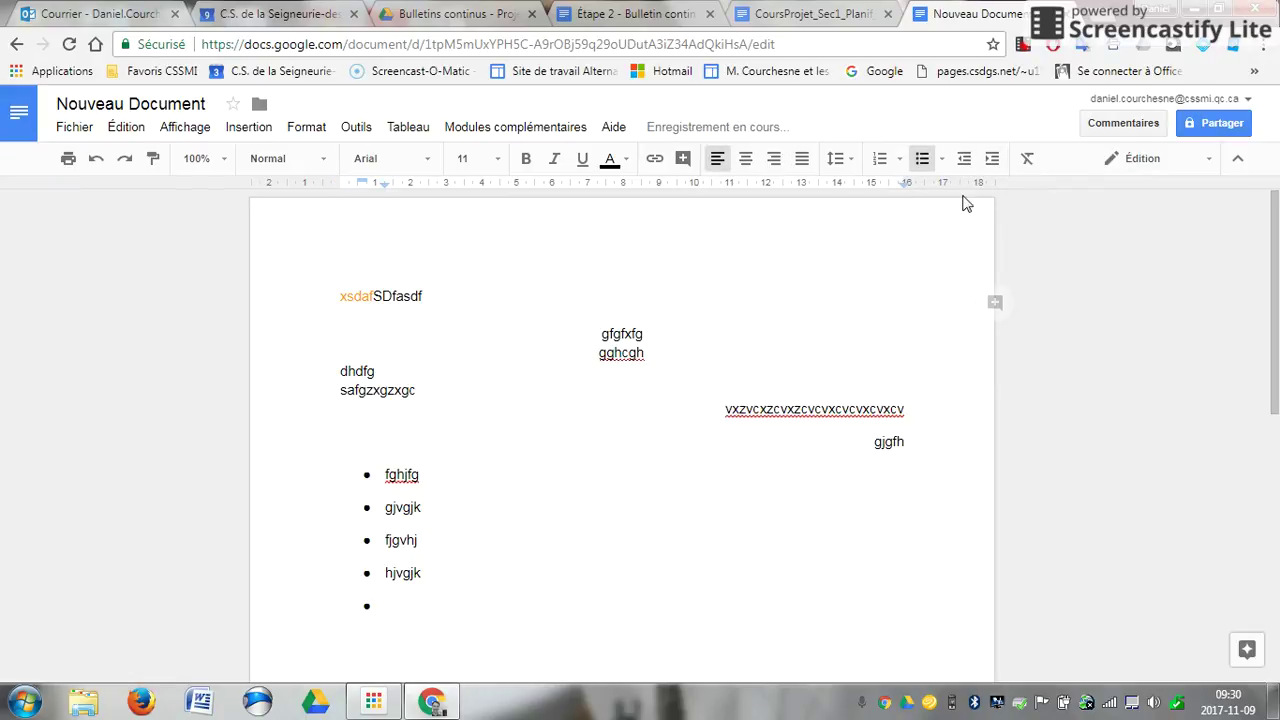
left_click(994, 160)
left_click(994, 160)
left_click(994, 160)
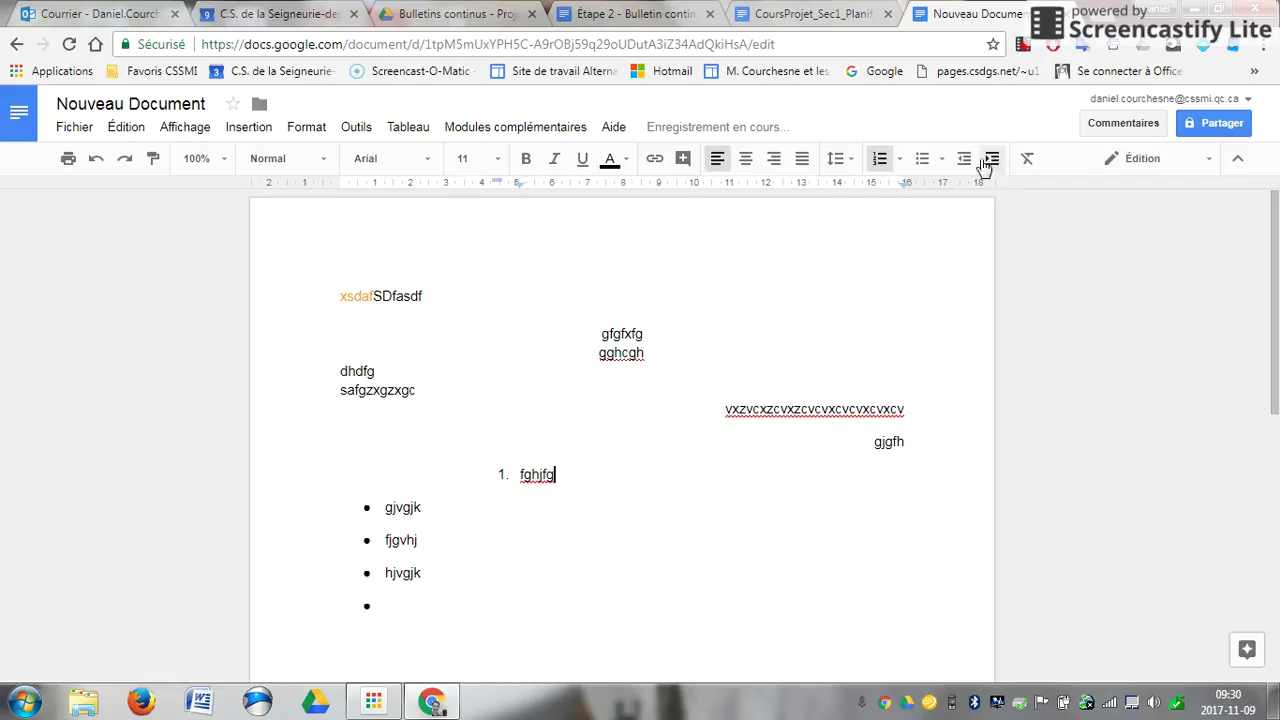
Step: Decrease the indent of "fghjfg" by three levels to return it to the main list level
left_click(960, 160)
left_click(960, 160)
left_click(960, 160)
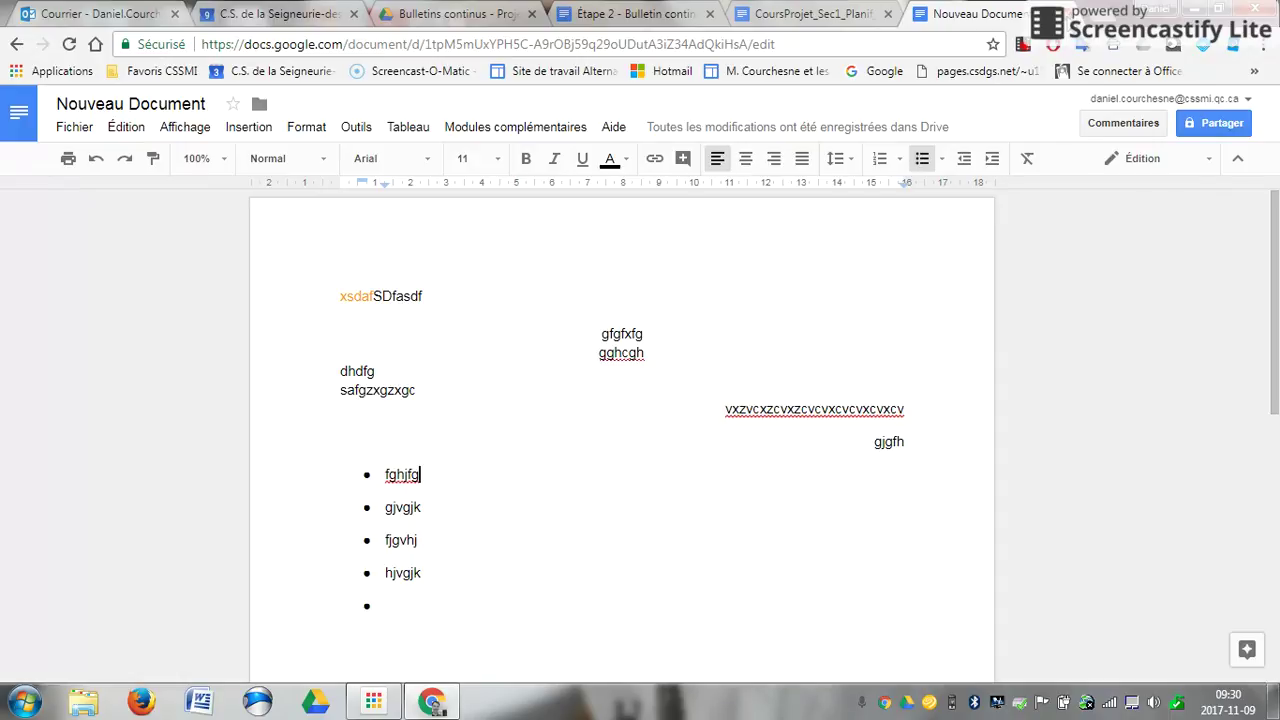
left_click(1027, 48)
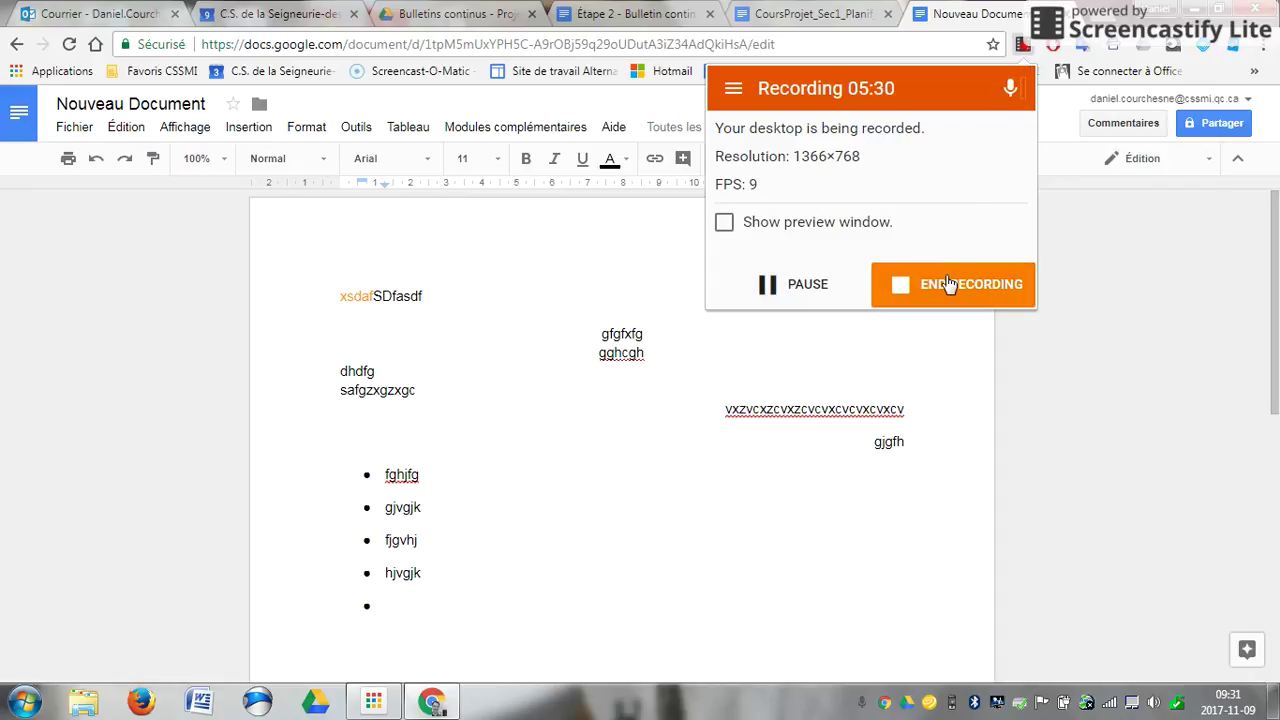